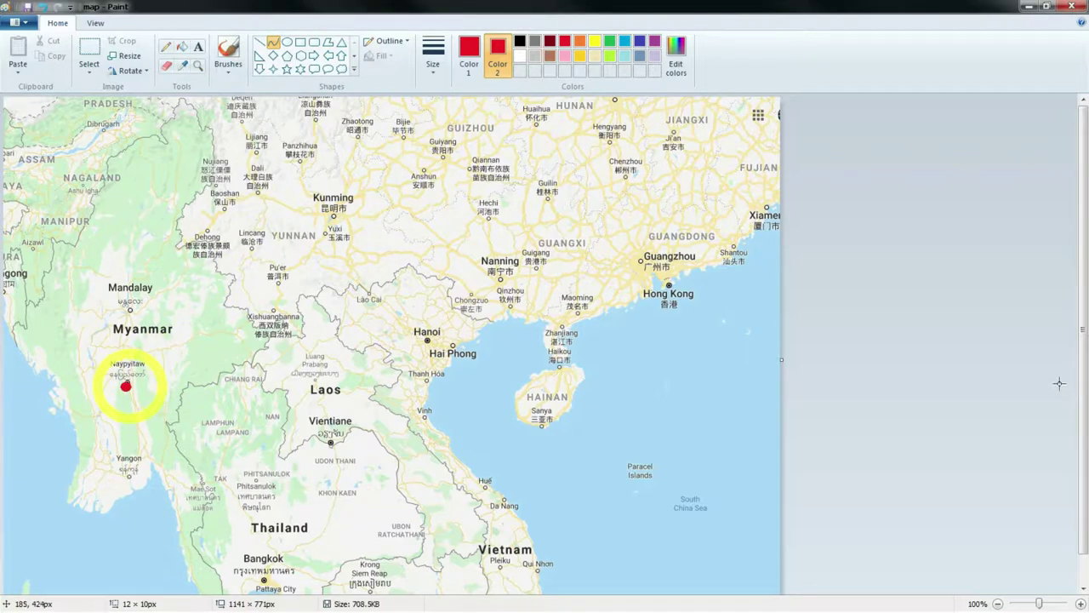
- Draw a red route line on the map from the red dot near Naypyitaw to Kunming and on through Nanning to Hong Kong
drag(126, 385, 334, 217)
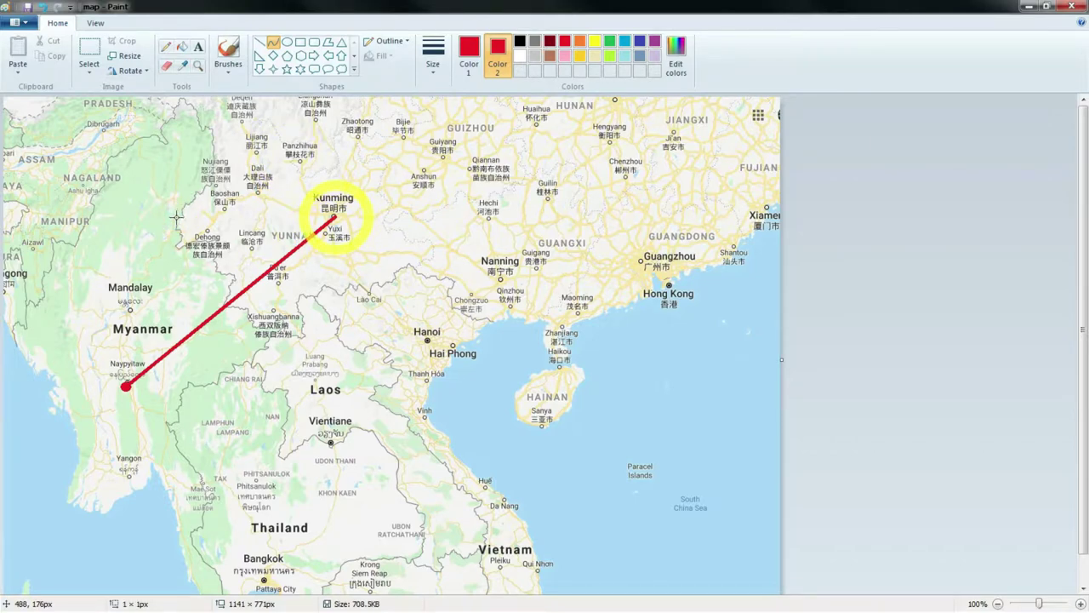
drag(387, 235, 659, 282)
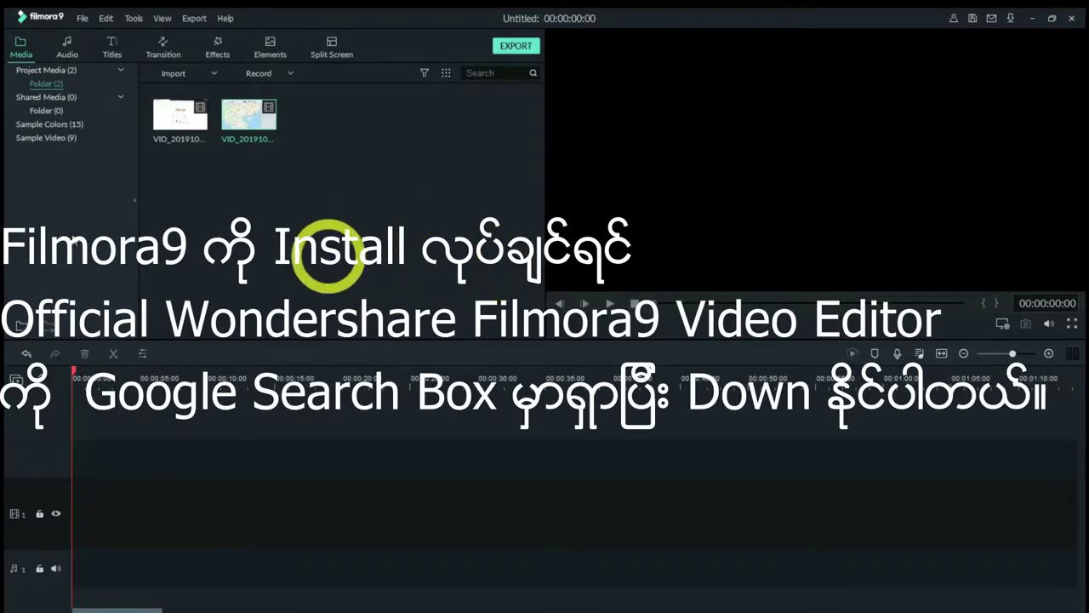
- In Filmora9, import the "map" and "map with line" images from the Pictures library into the project media
click(54, 76)
click(213, 73)
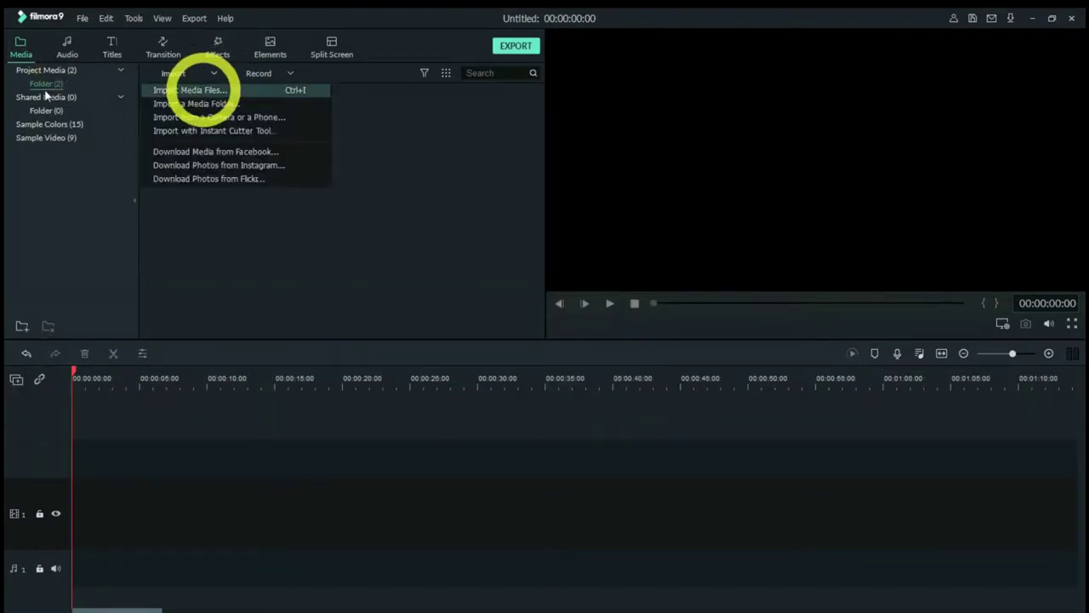
click(45, 88)
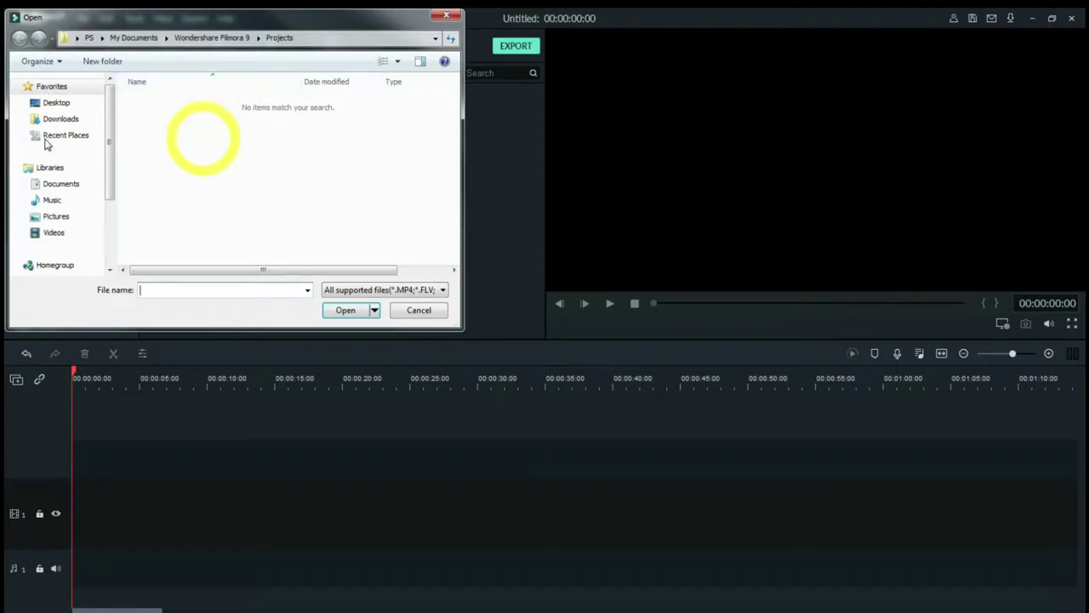
click(57, 216)
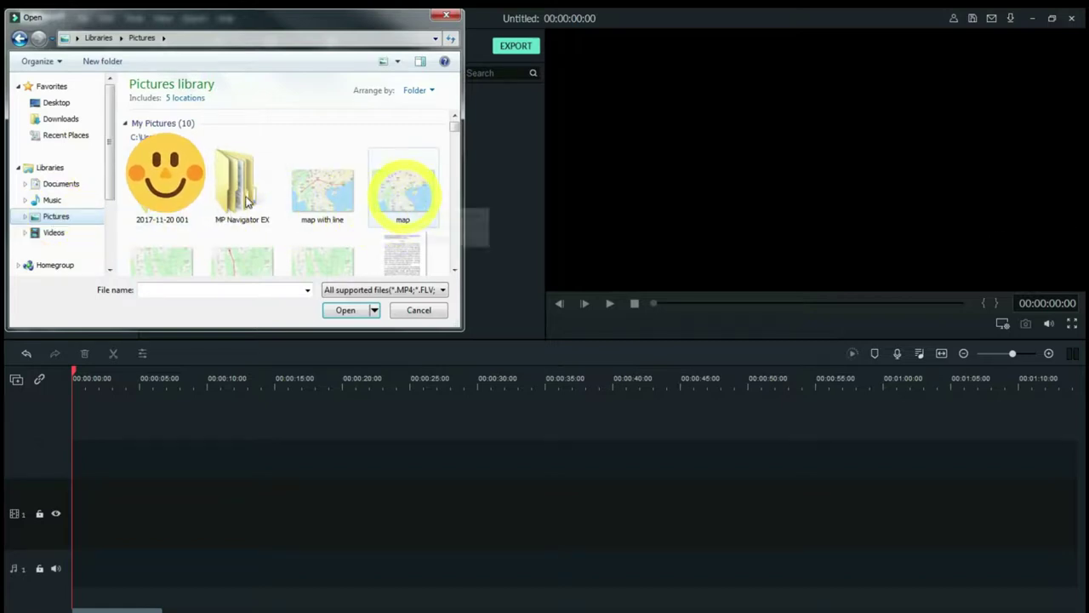
click(403, 192)
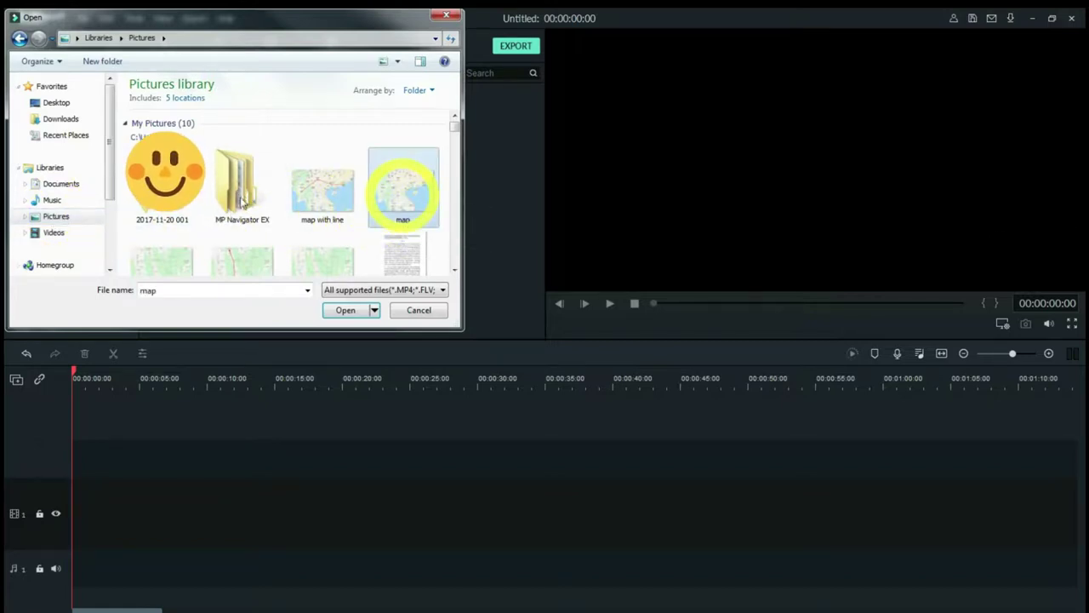
click(346, 310)
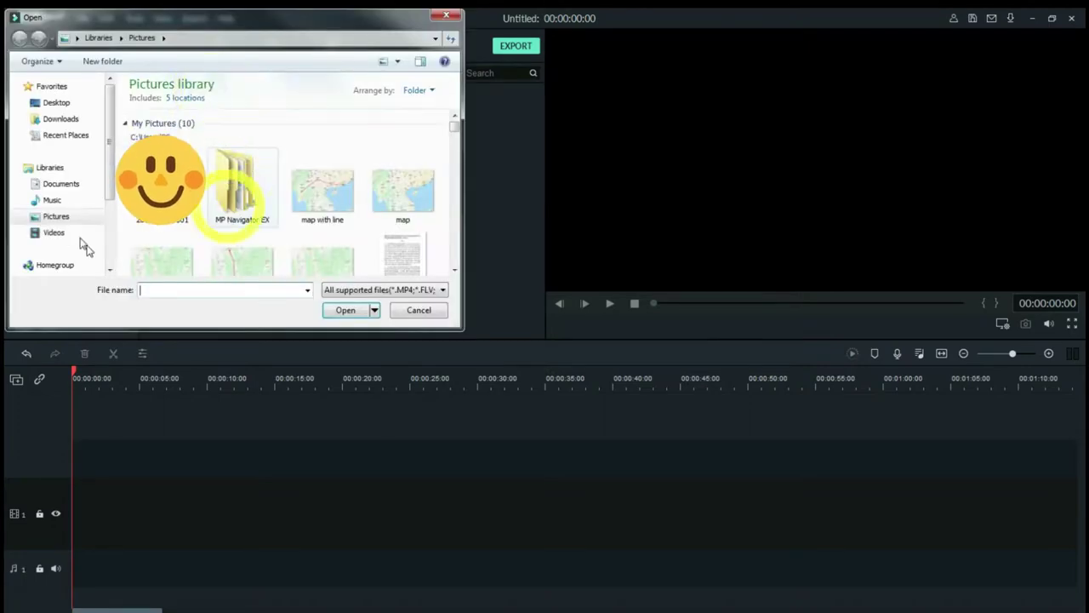
click(325, 192)
click(346, 310)
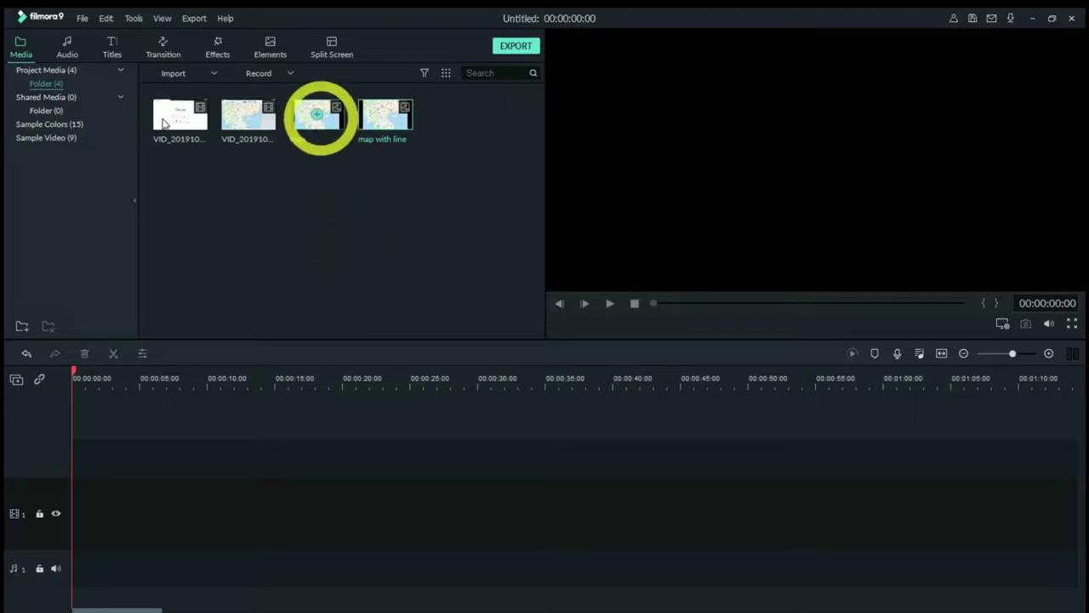
- Place the "map" and "map with line" images back to back on video track 2, each extended to about 15 seconds
drag(316, 116, 102, 459)
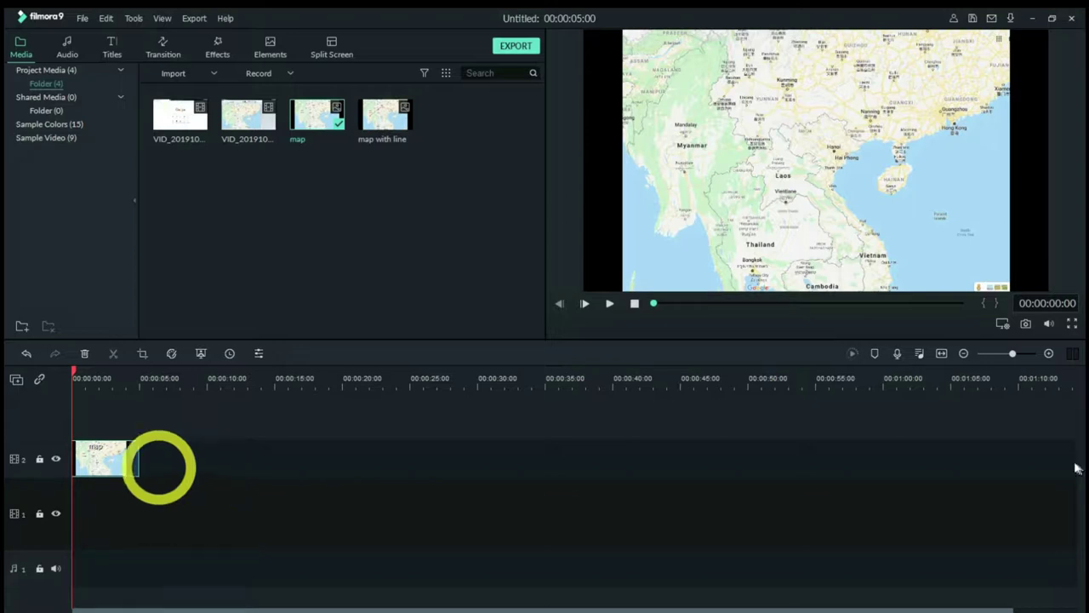
drag(138, 457, 275, 457)
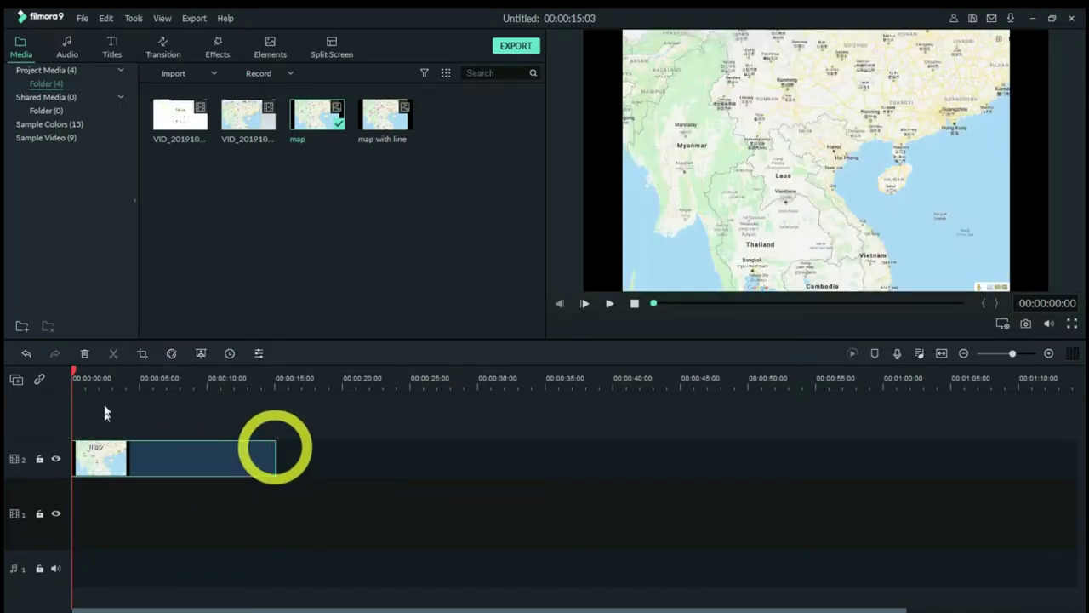
drag(386, 119, 101, 439)
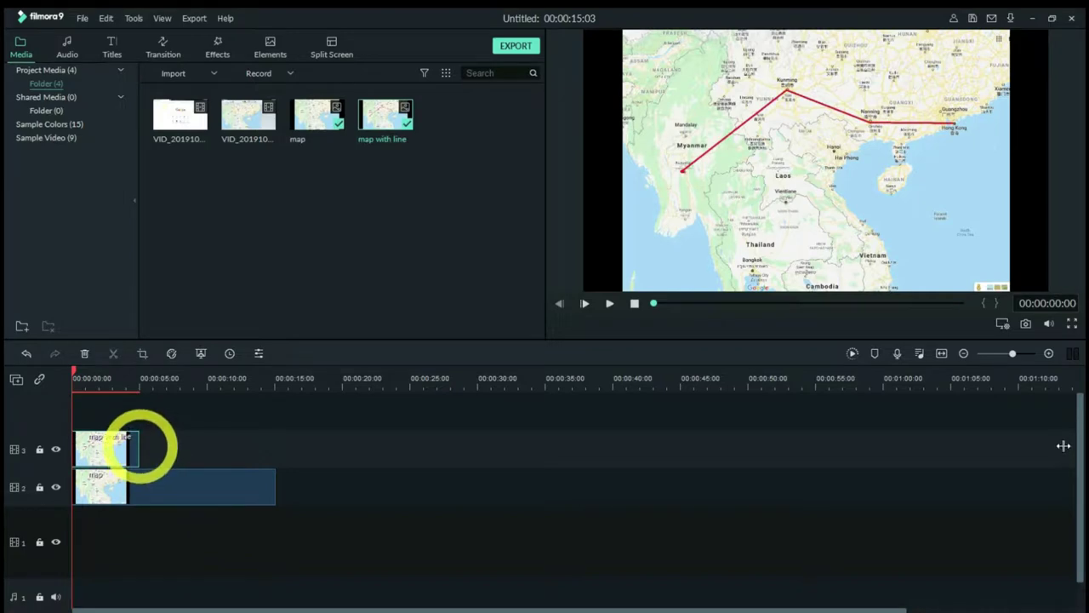
drag(139, 445, 274, 452)
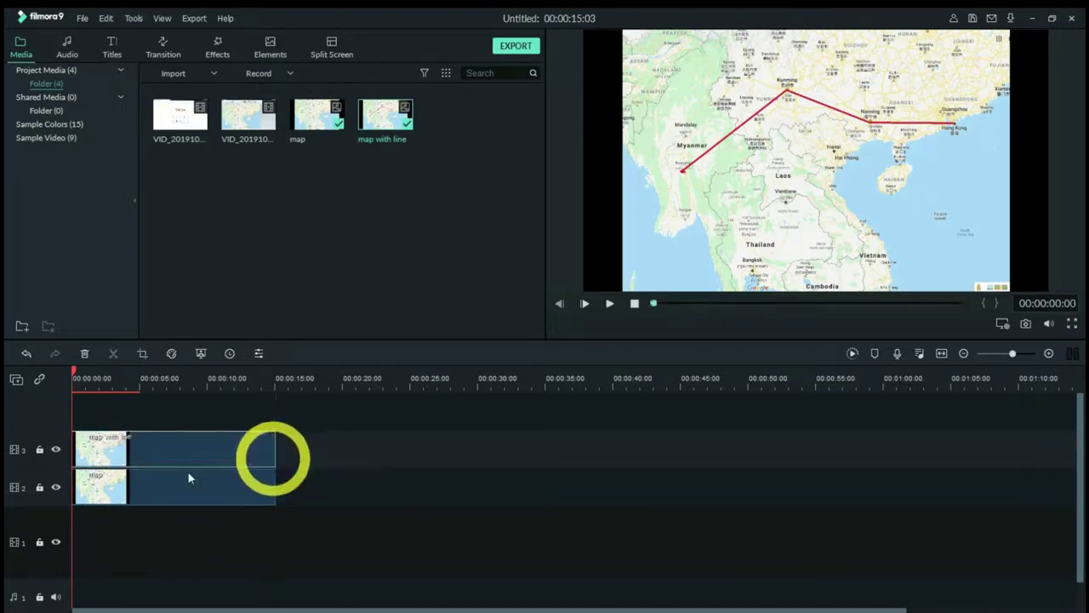
drag(177, 447, 370, 471)
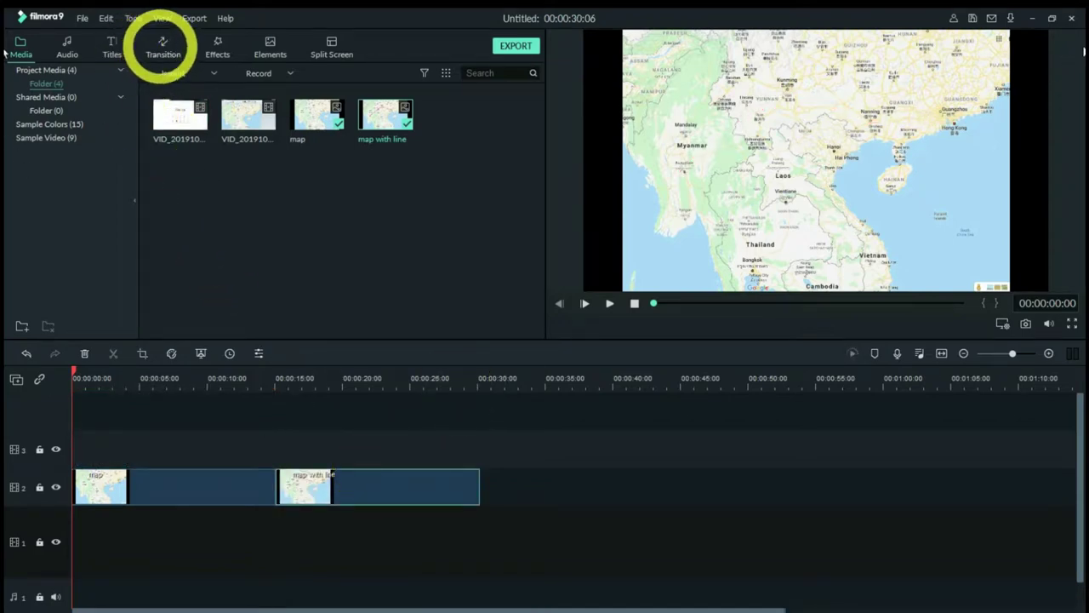
- Add the Erase Slide transition between the two map clips and stretch it across the full length of both clips
click(162, 47)
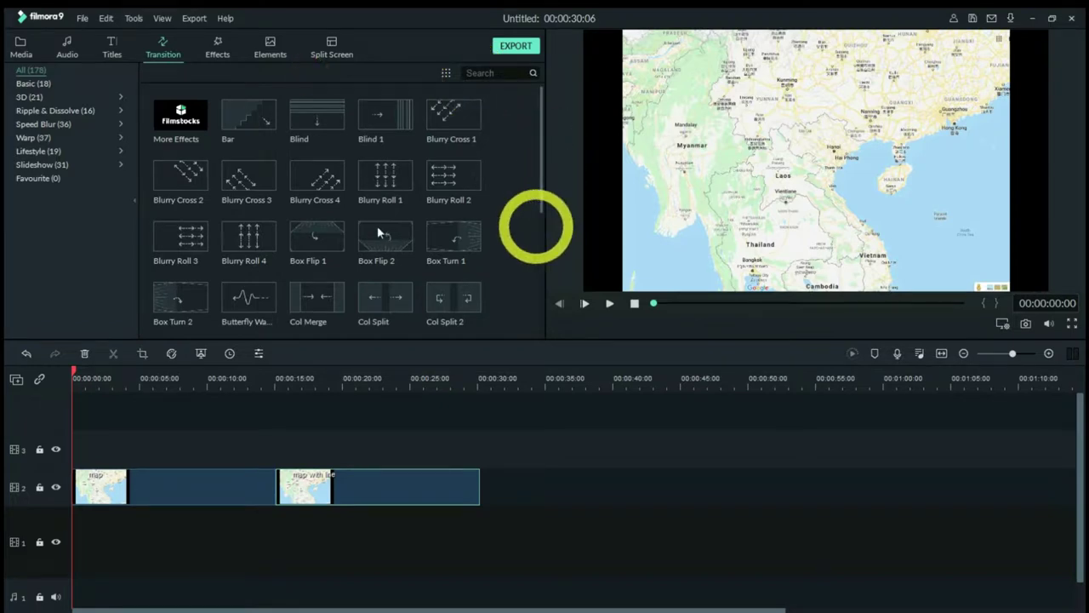
text(erase)
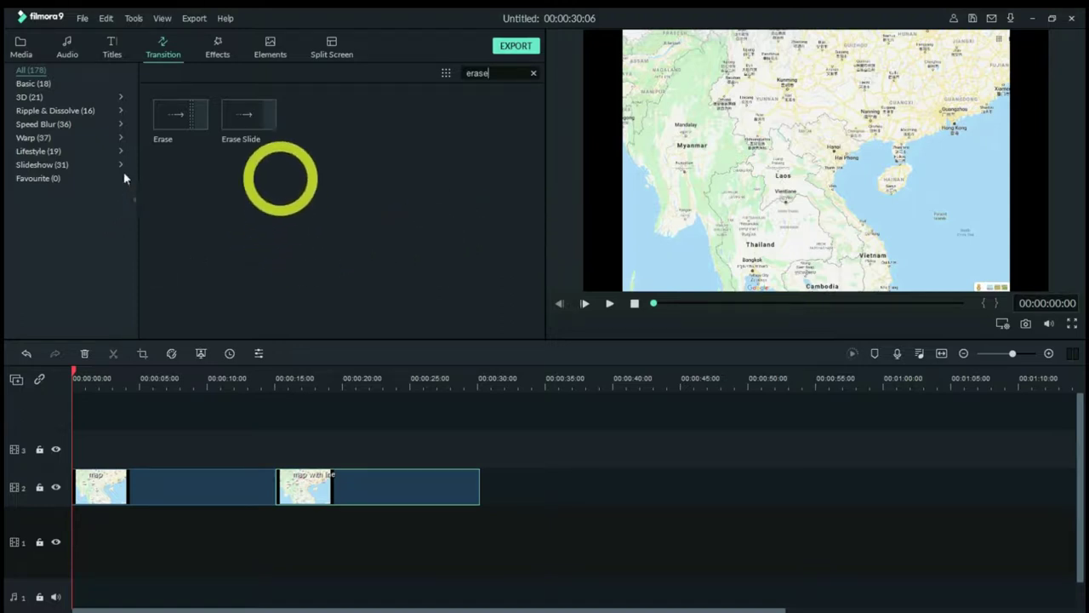
mouse_move(257, 123)
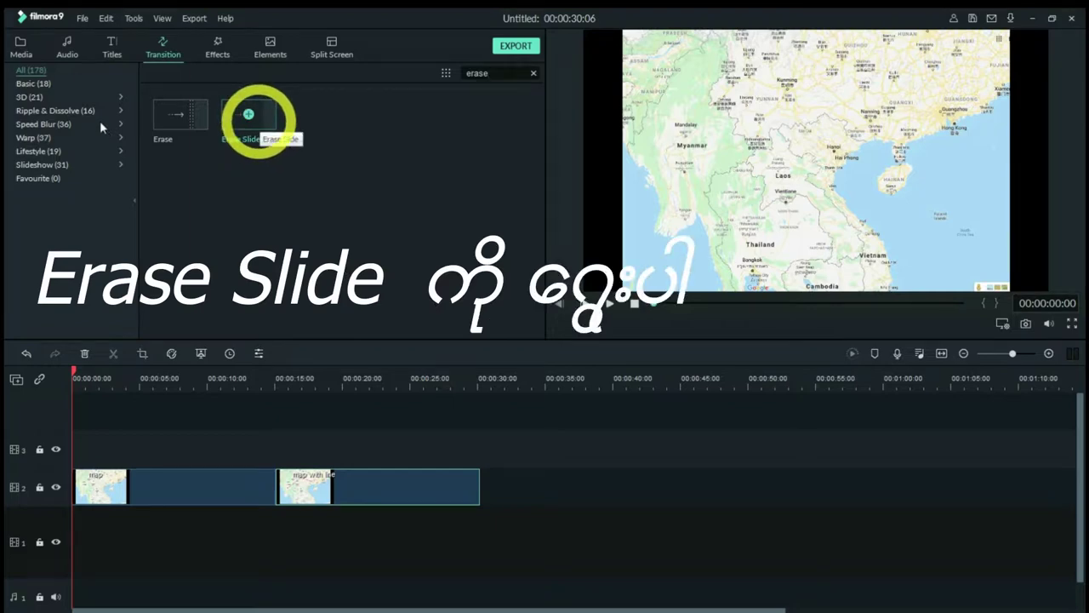
mouse_move(257, 119)
mouse_down()
mouse_move(260, 408)
mouse_move(270, 483)
mouse_move(281, 474)
mouse_move(246, 513)
mouse_move(270, 530)
mouse_move(270, 491)
mouse_up()
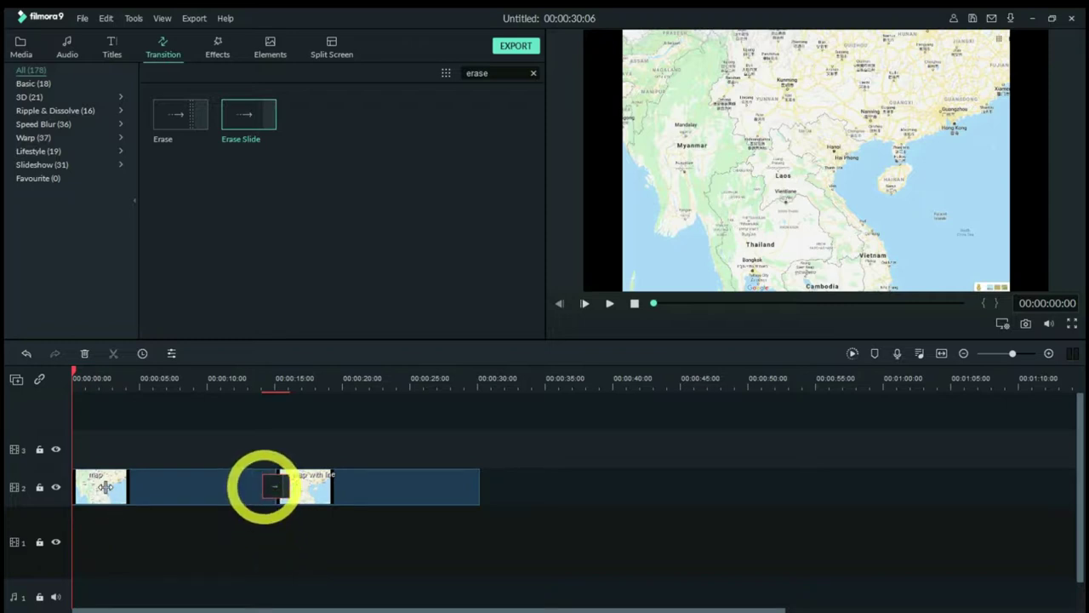
drag(262, 486, 85, 510)
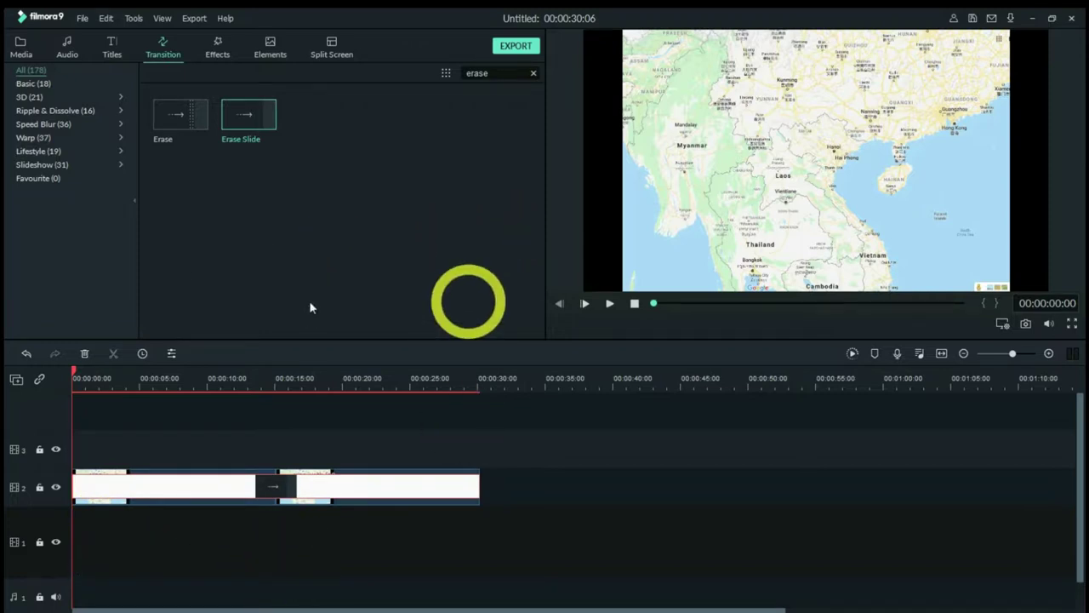
- Play the timeline to preview the route line being revealed across the map, and pause the playback
click(451, 307)
key(space)
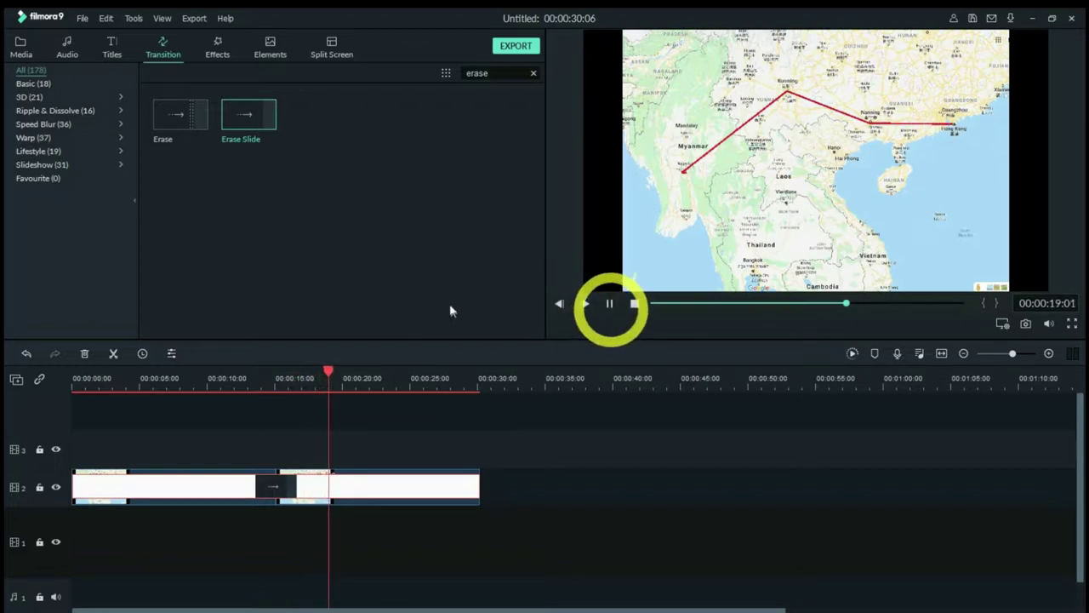
key(space)
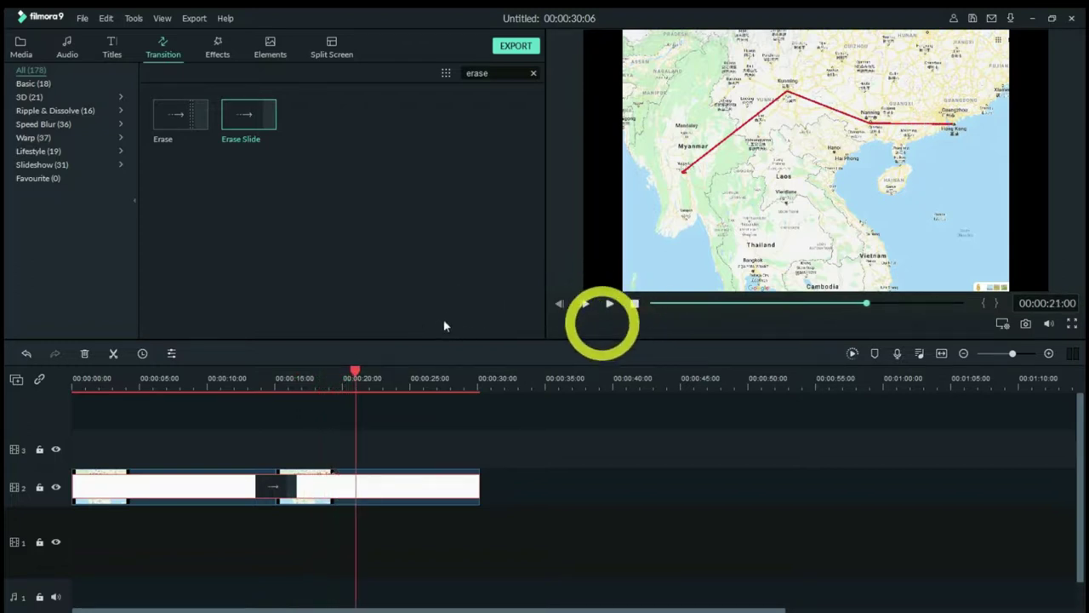
- Start a local MP4 export and name the video "Map with destination route"
click(359, 49)
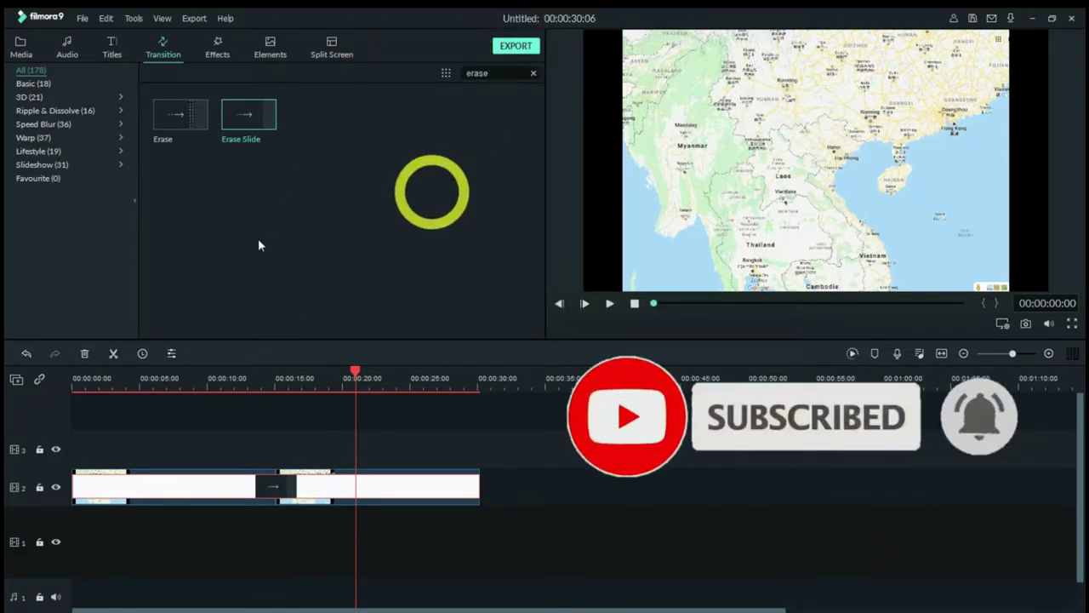
key(ctrl+e)
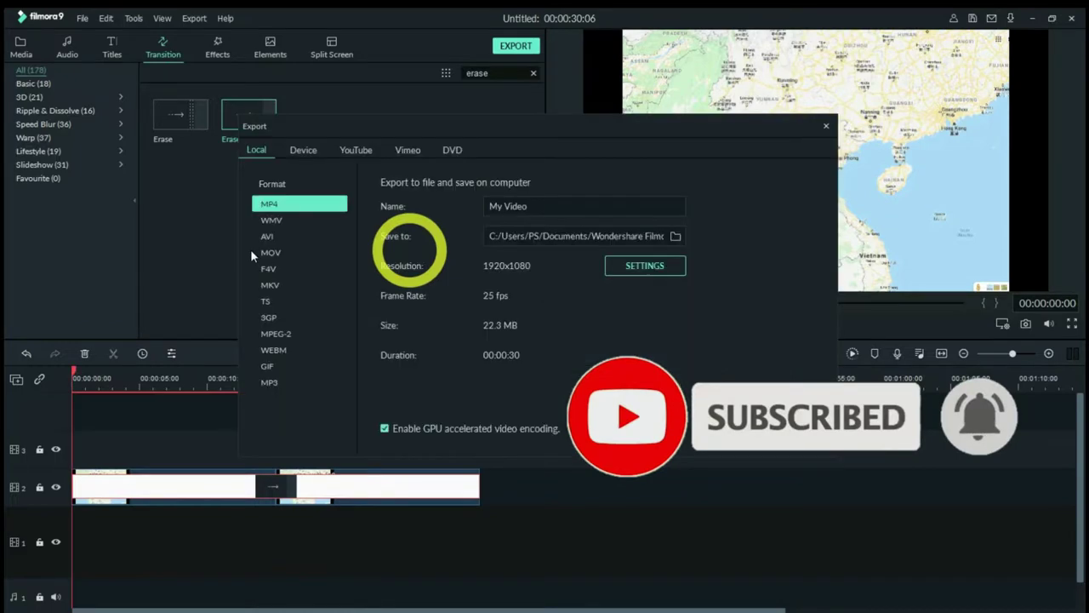
click(370, 209)
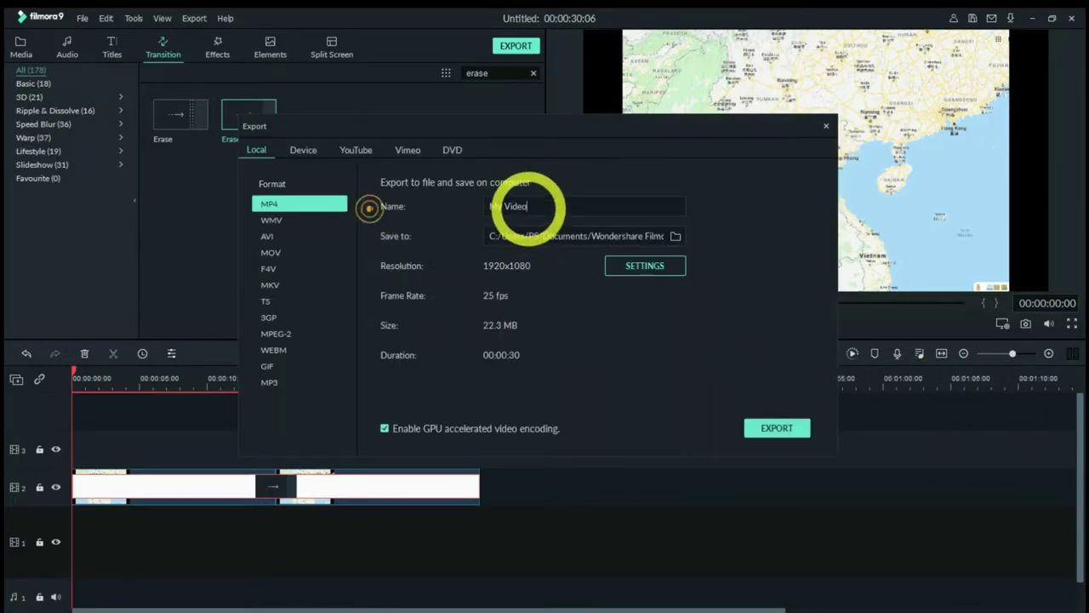
key(BackSpace)
key(BackSpace)
key(BackSpace)
key(BackSpace)
key(BackSpace)
key(BackSpace)
key(BackSpace)
key(BackSpace)
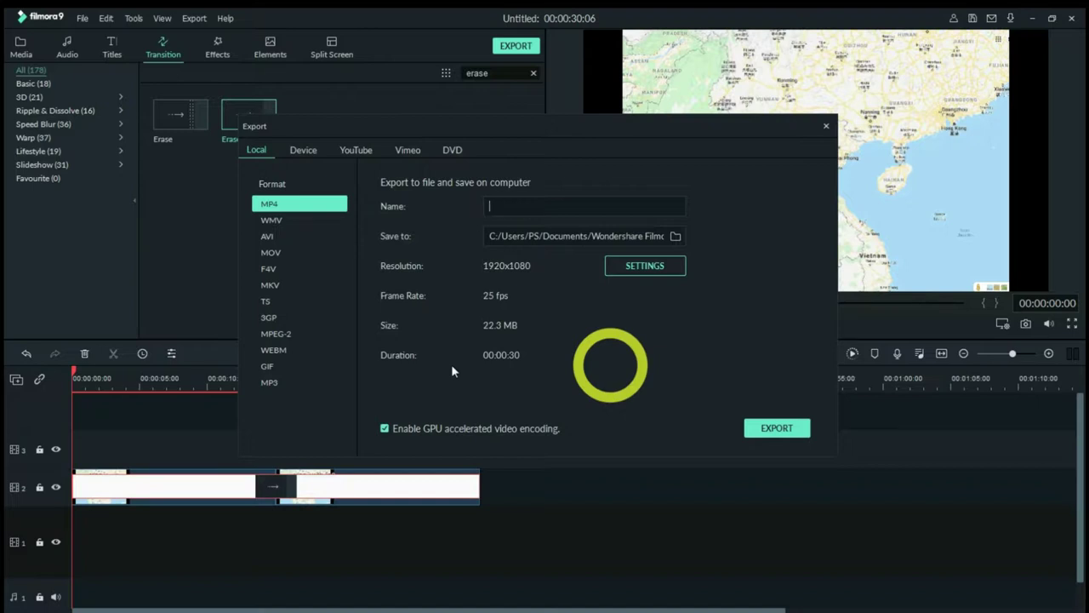
text(Map with destination route)
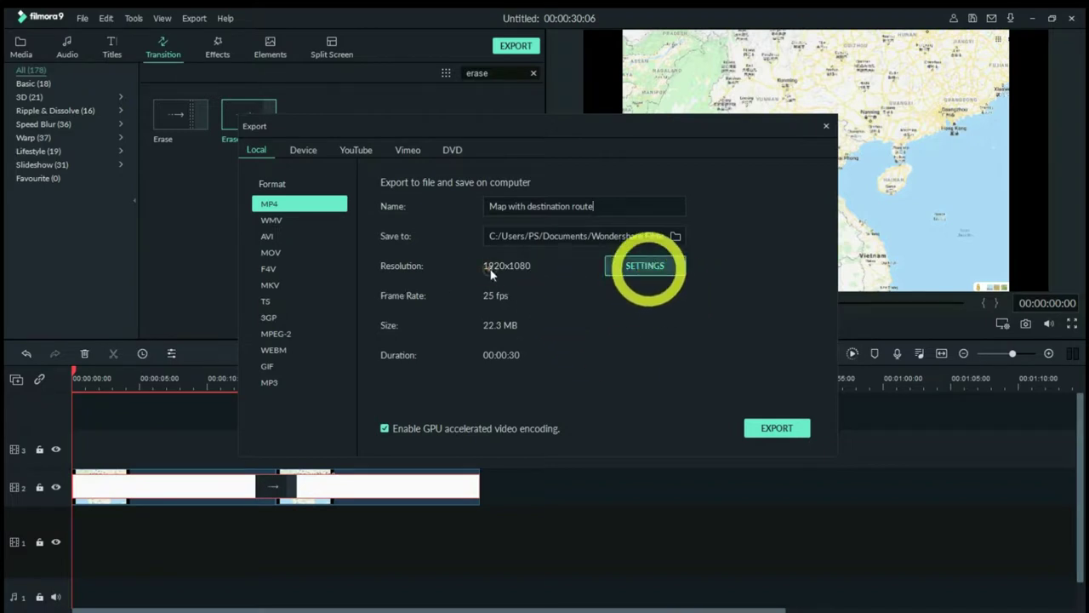
- Set the export frame rate to 30 fps and apply the settings
click(645, 265)
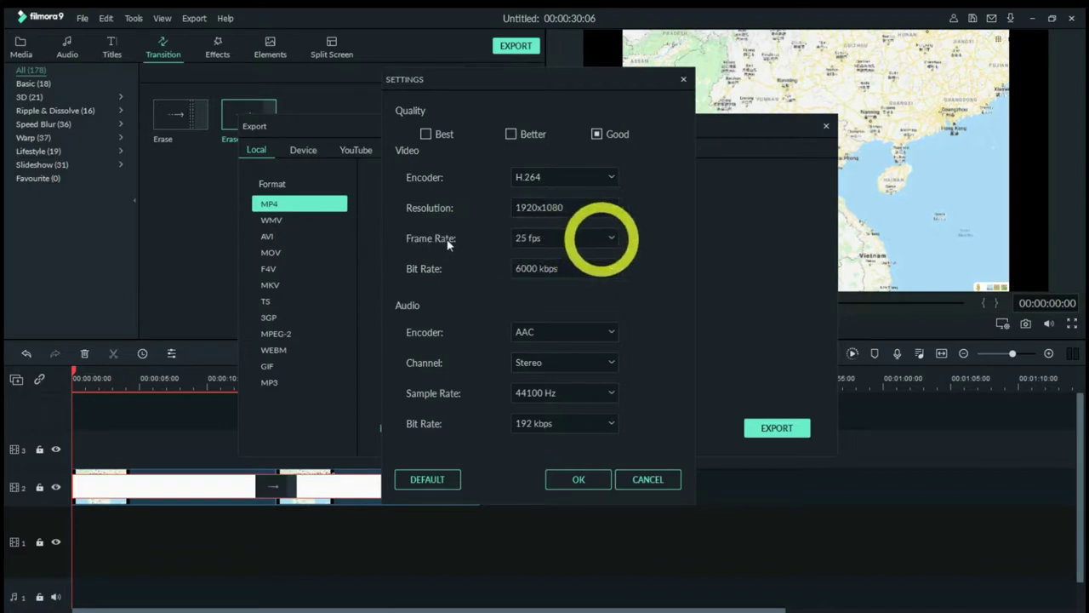
click(611, 239)
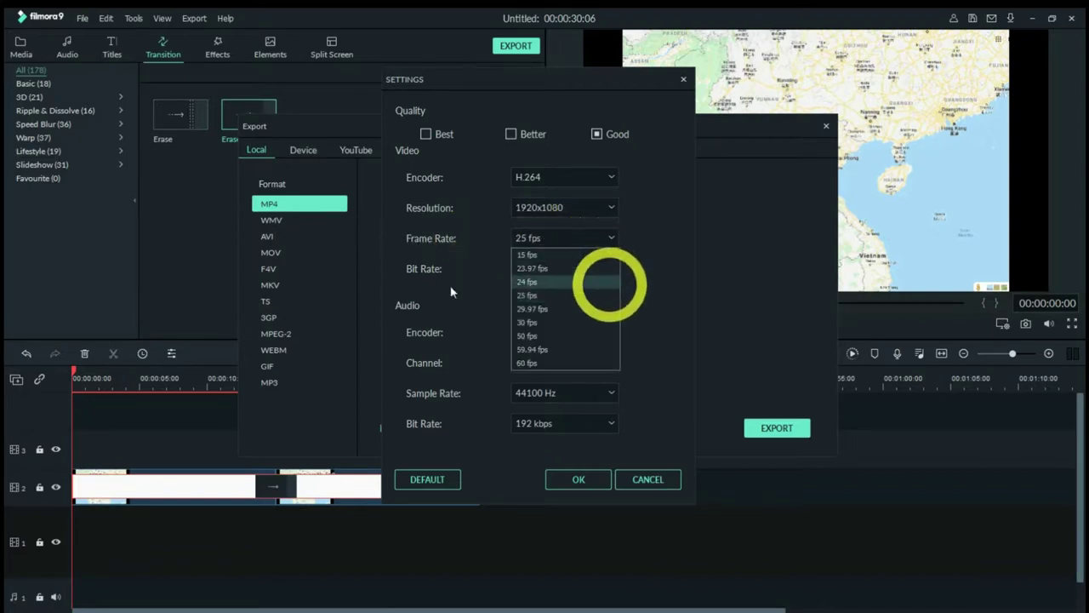
click(596, 323)
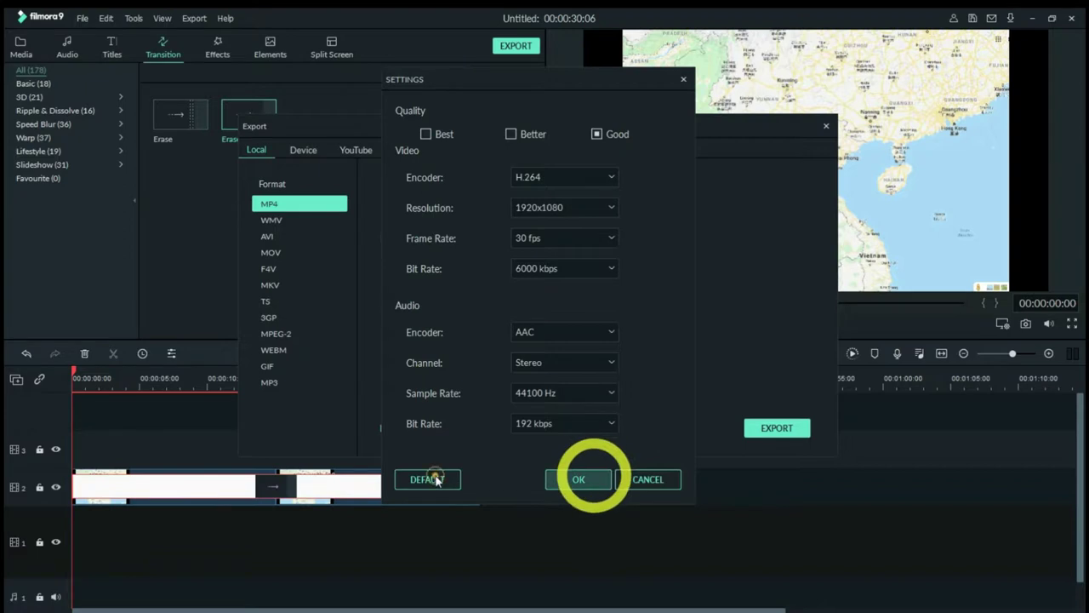
key(Return)
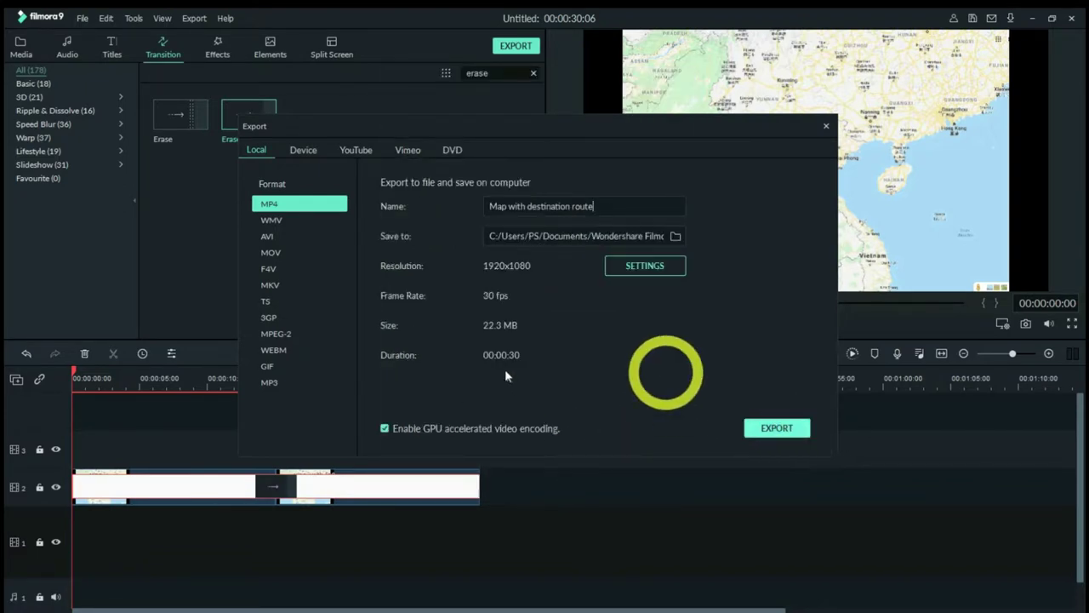
- Export the video to the computer and close the export windows once rendering has finished
key(Return)
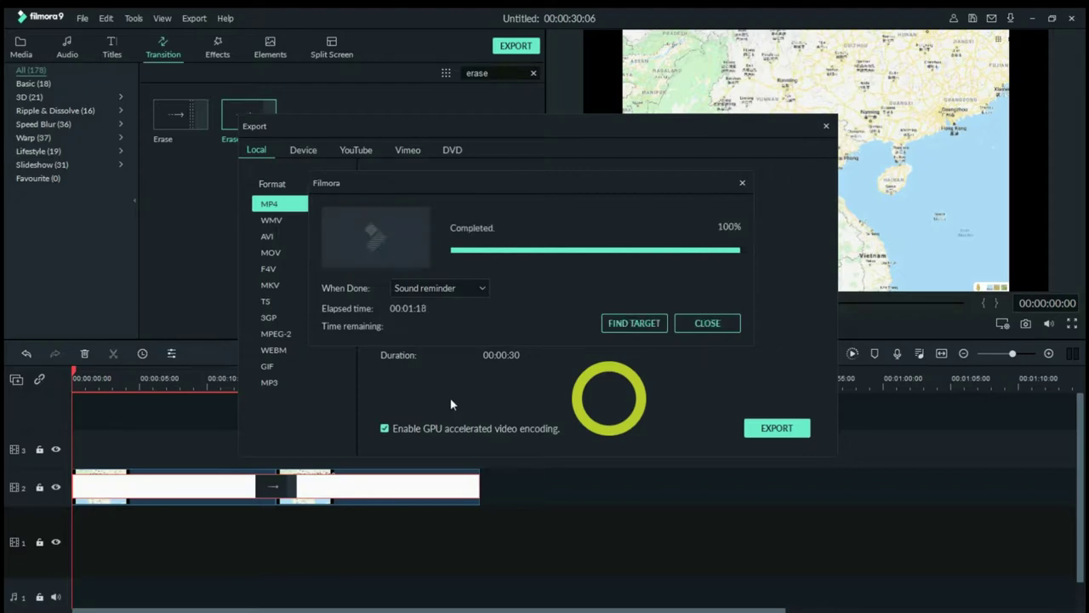
click(549, 327)
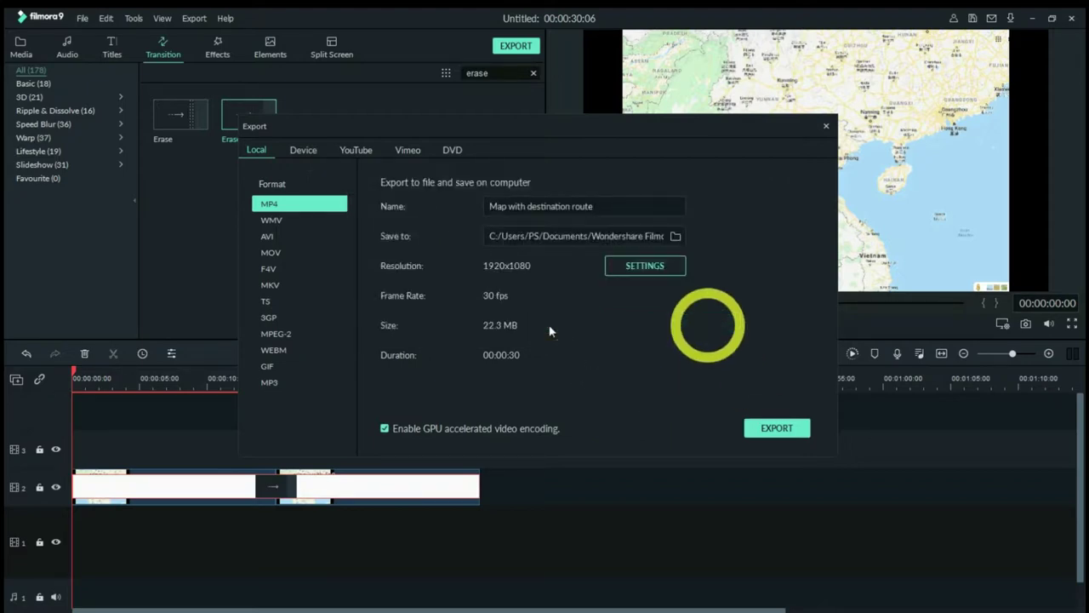
click(668, 127)
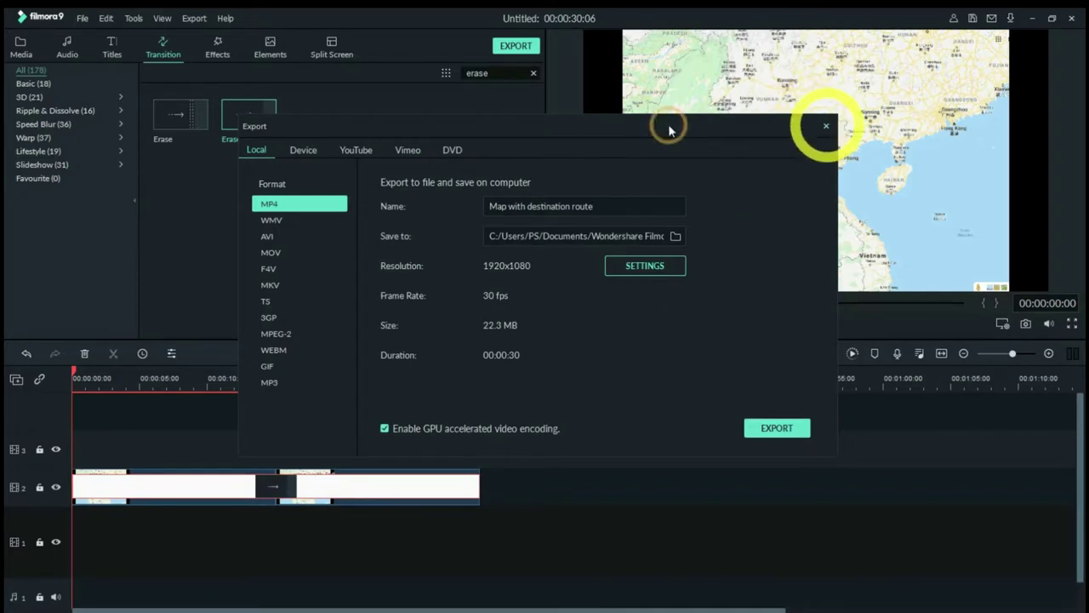
key(Escape)
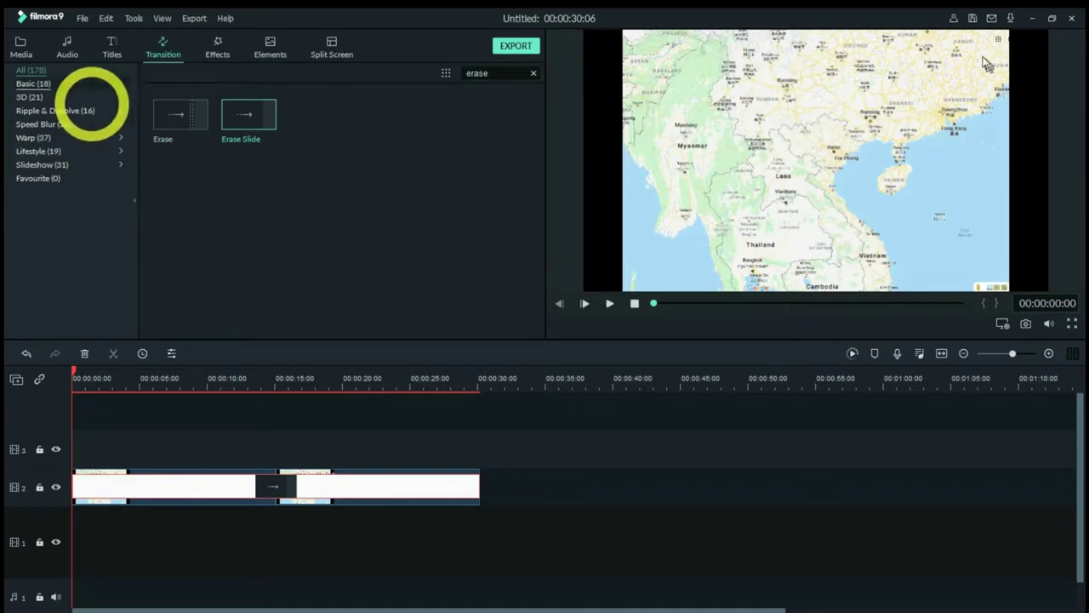
- Import the Map with destination route video from the Wondershare Filmora 9 Output folder in Documents into the project media
click(20, 47)
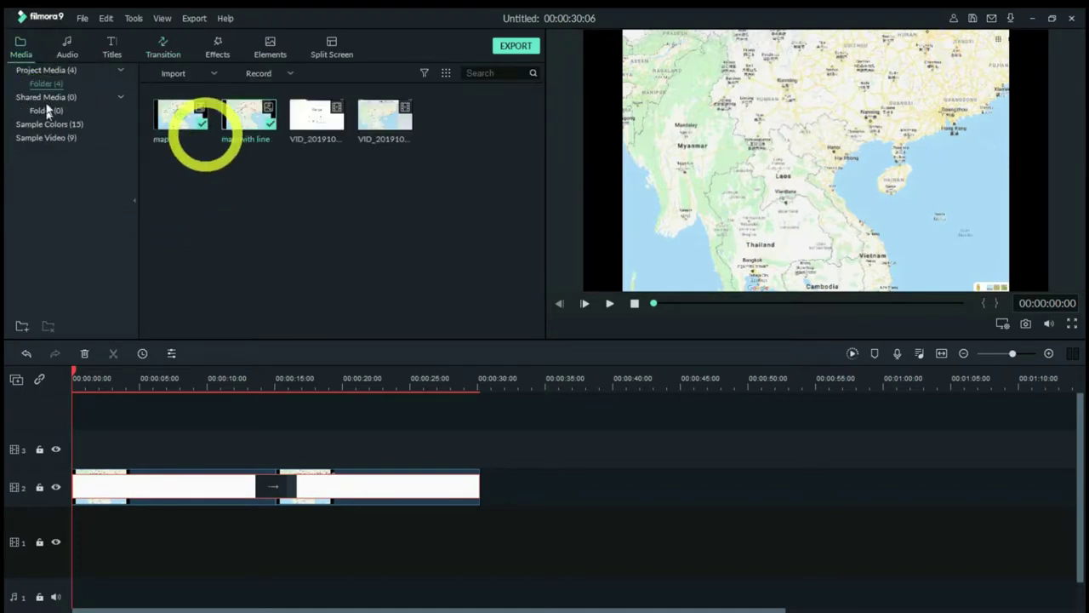
click(214, 73)
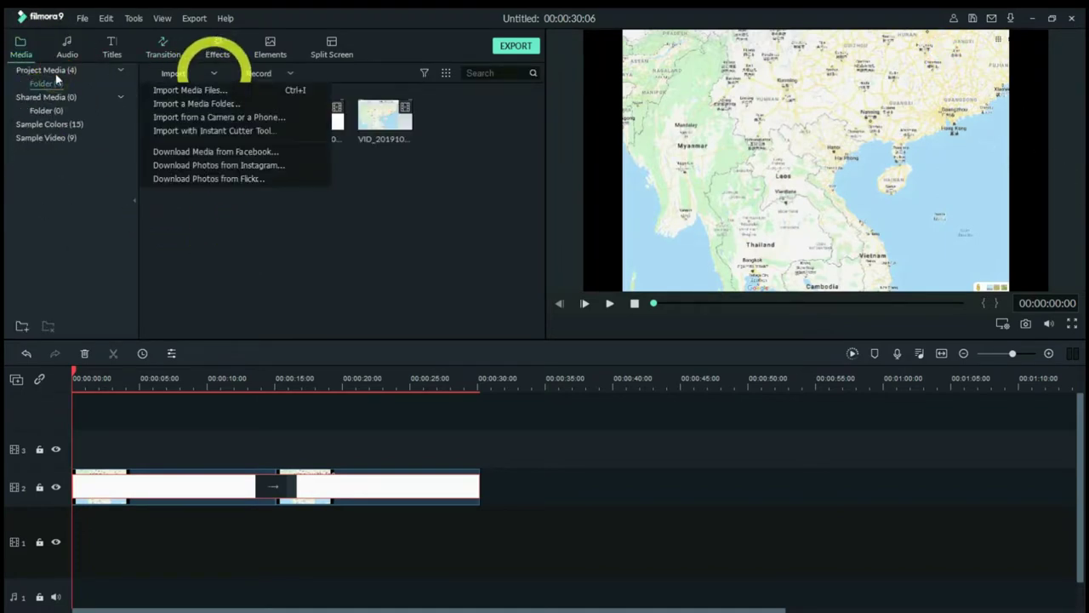
click(195, 90)
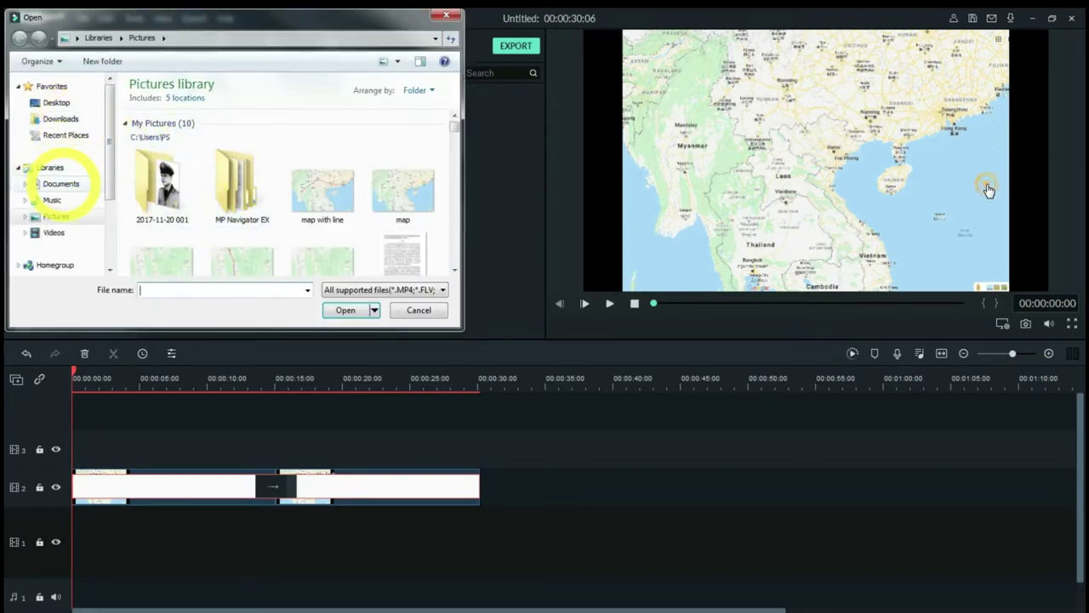
click(60, 184)
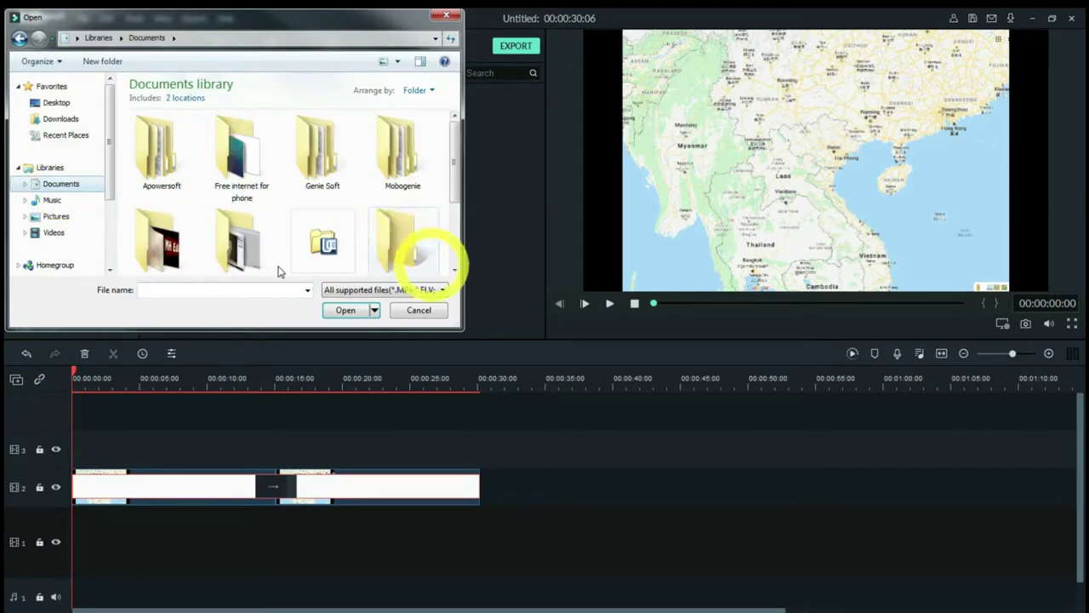
scroll(296, 274, down, 1)
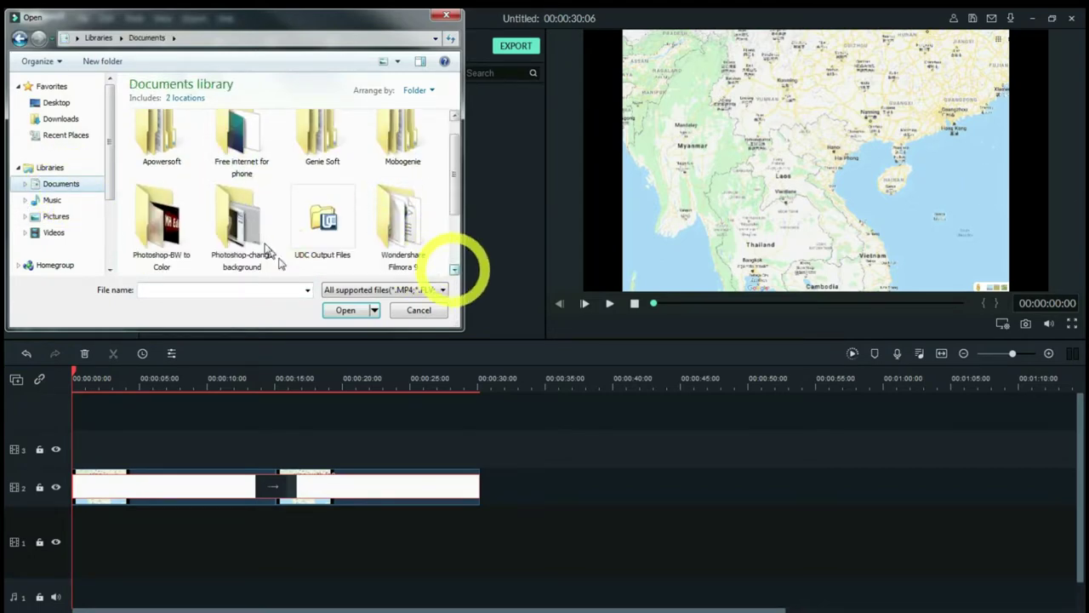
double_click(403, 228)
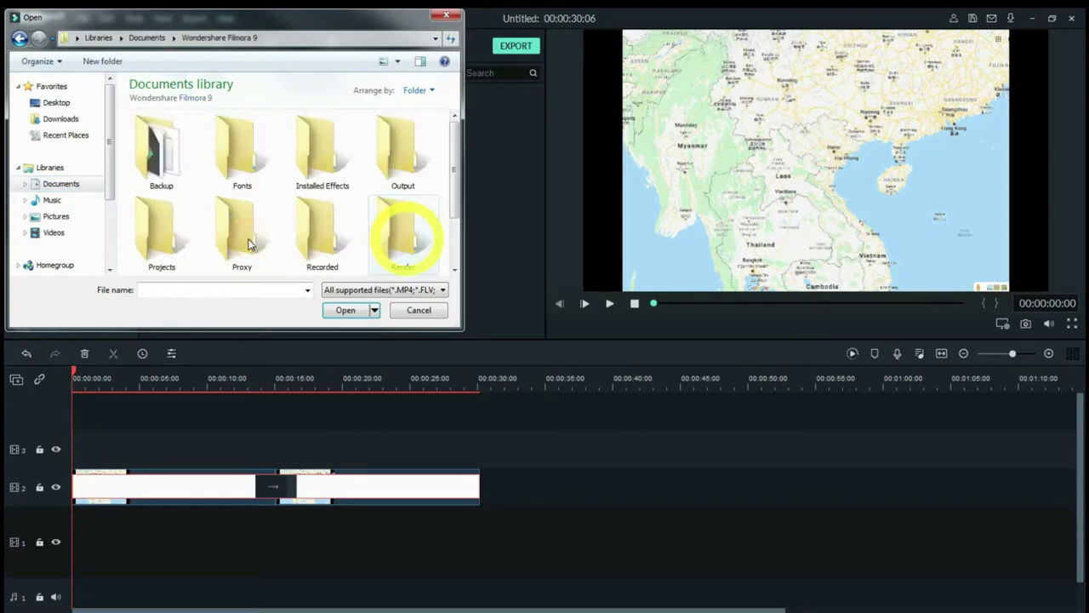
click(403, 151)
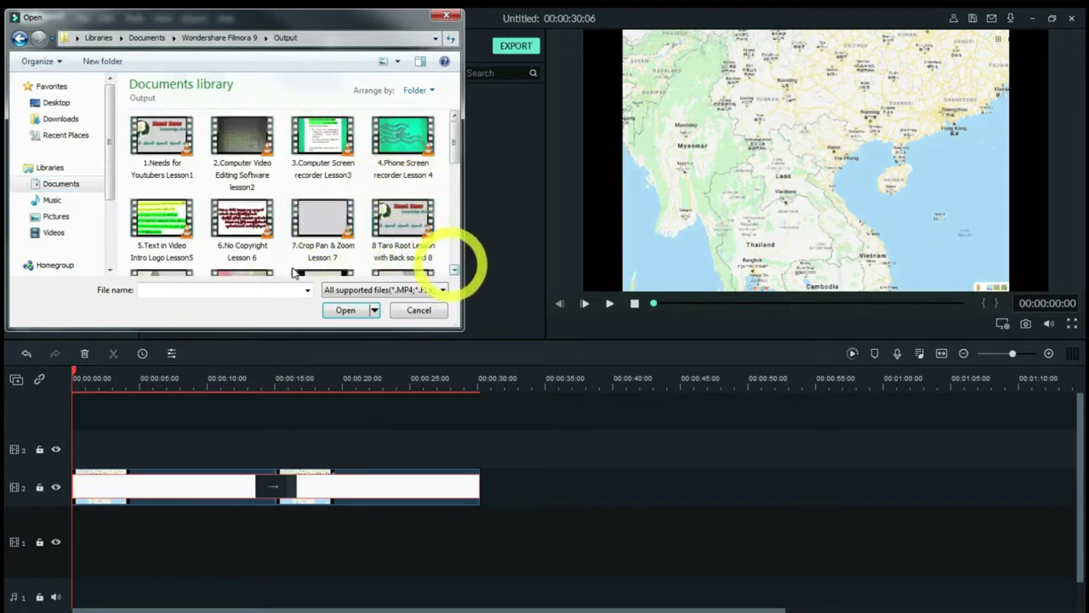
scroll(297, 273, down, 1)
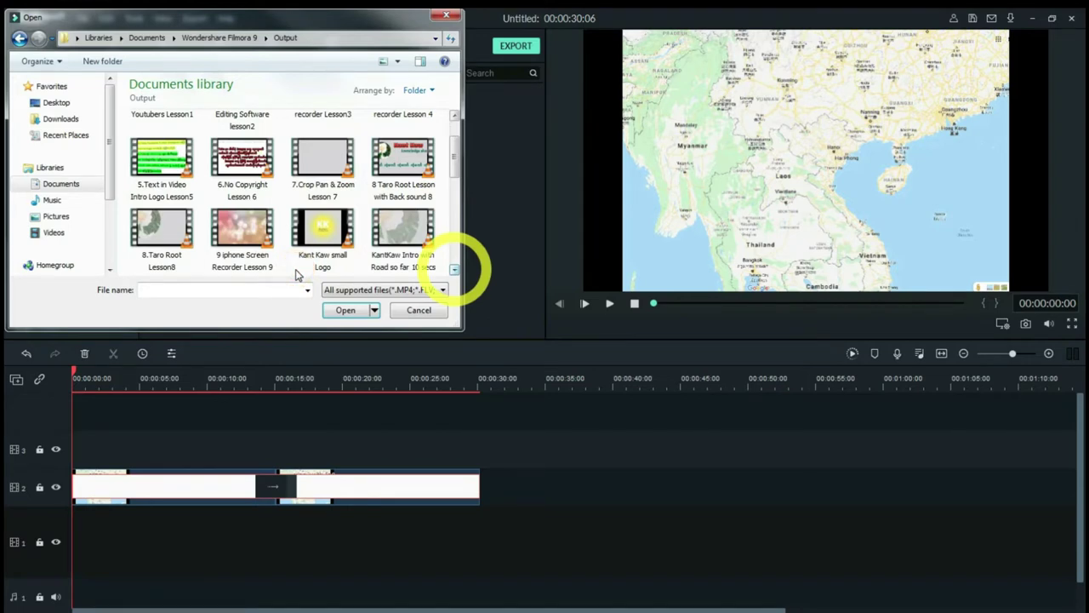
scroll(297, 273, down, 1)
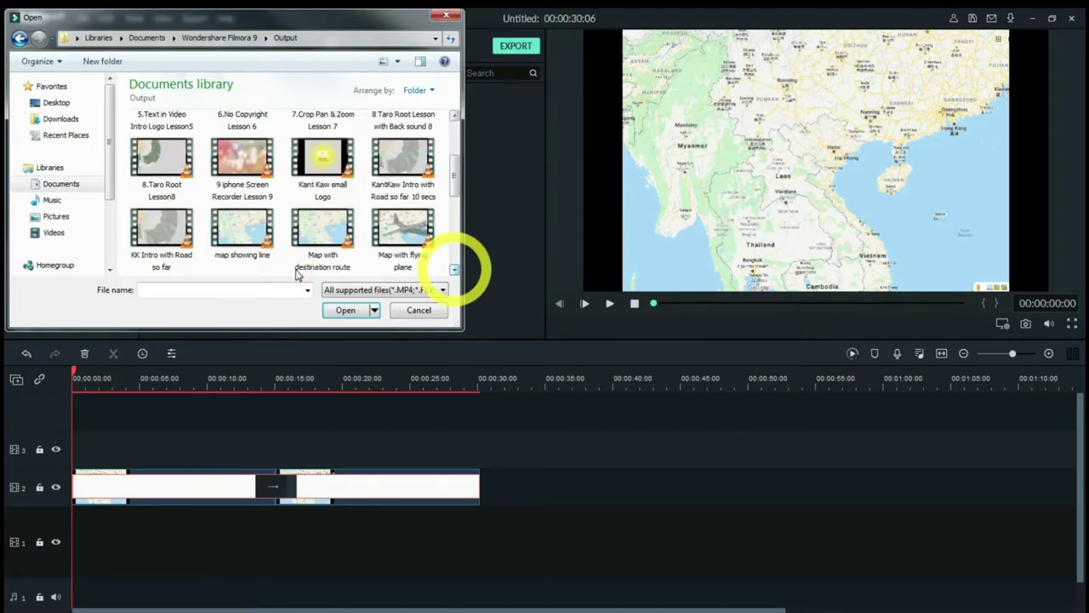
click(324, 228)
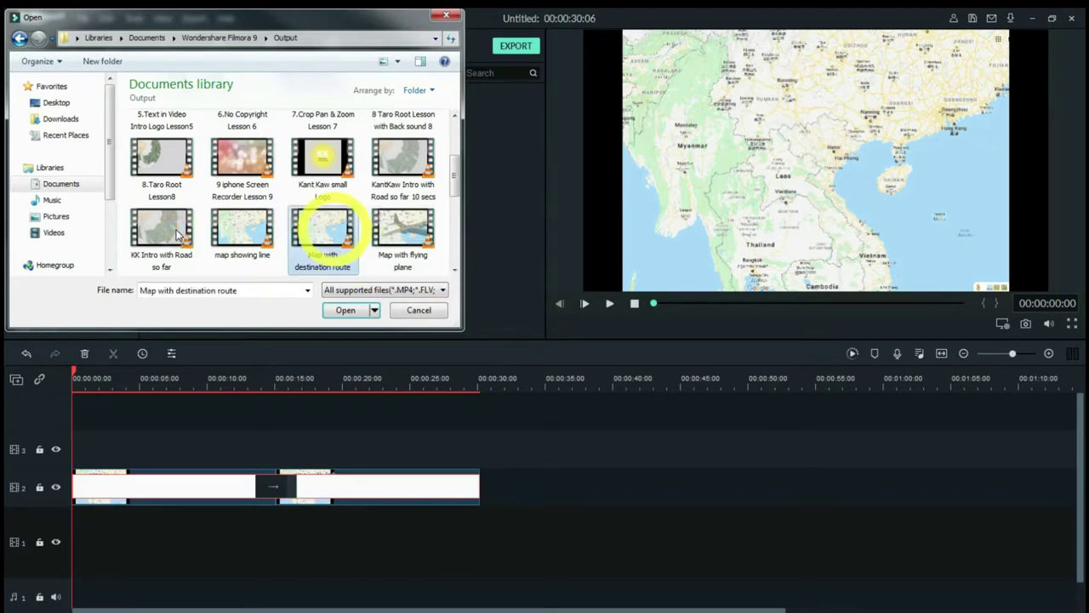
click(345, 310)
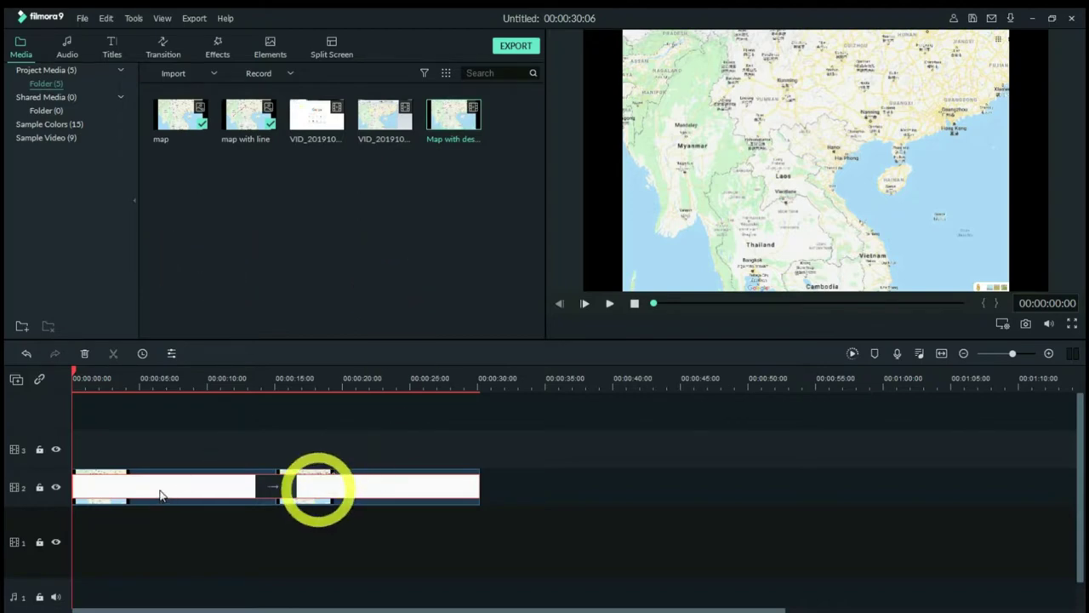
- Ripple-delete both map clips from the timeline and place the Map with destination route video at the start of track 3, keeping the project settings
right_click(389, 500)
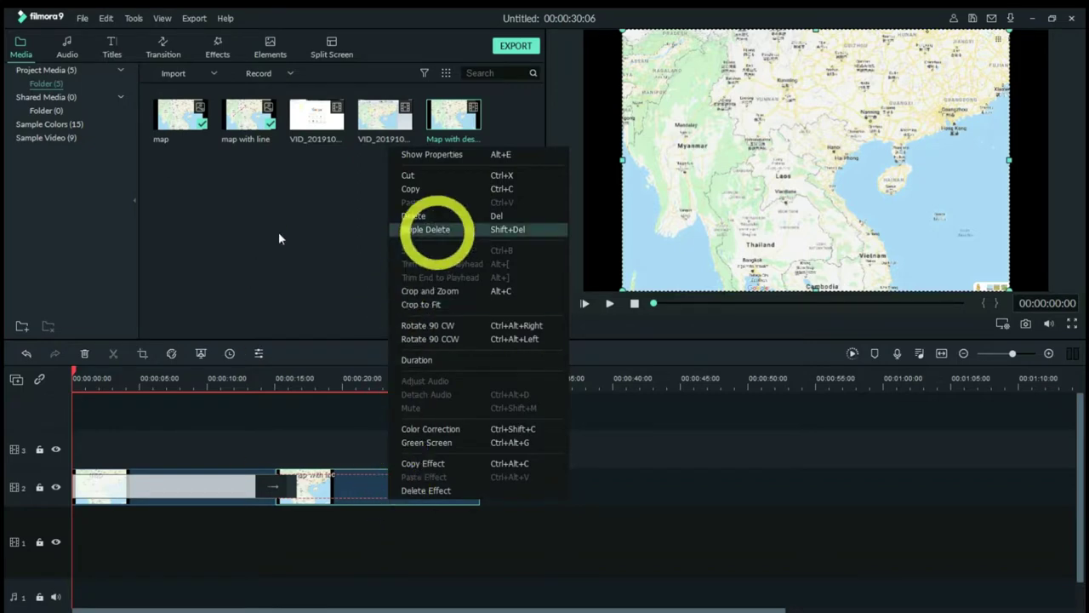
click(426, 229)
right_click(205, 481)
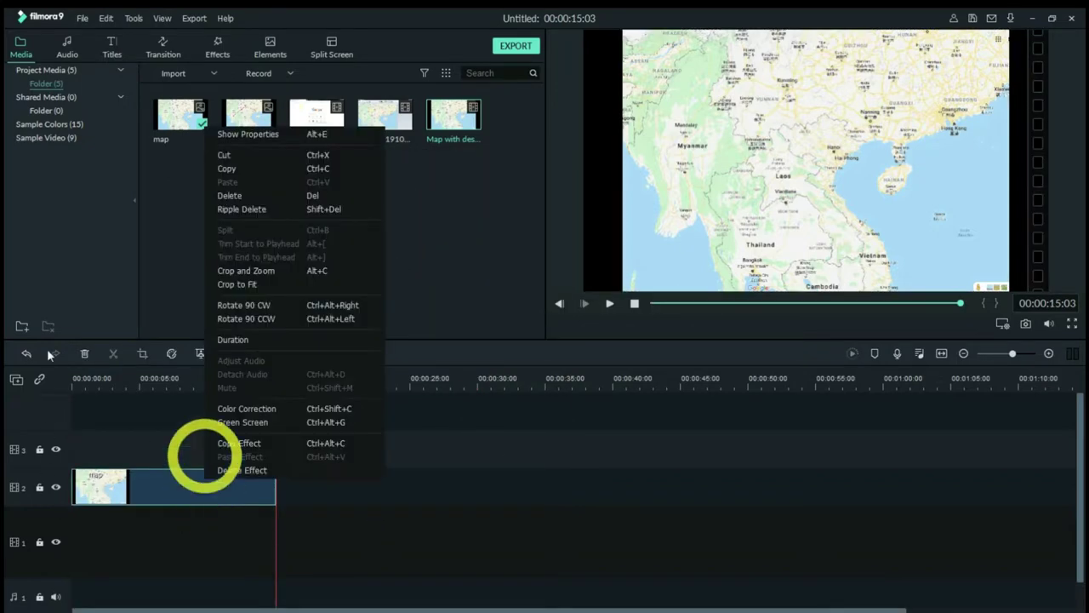
click(242, 211)
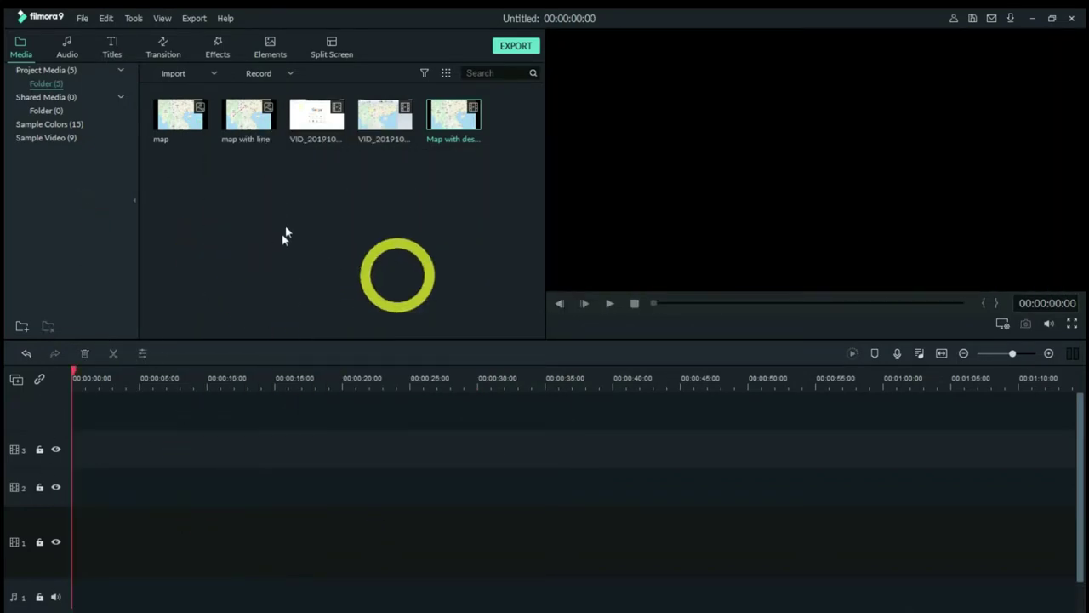
drag(459, 117, 80, 445)
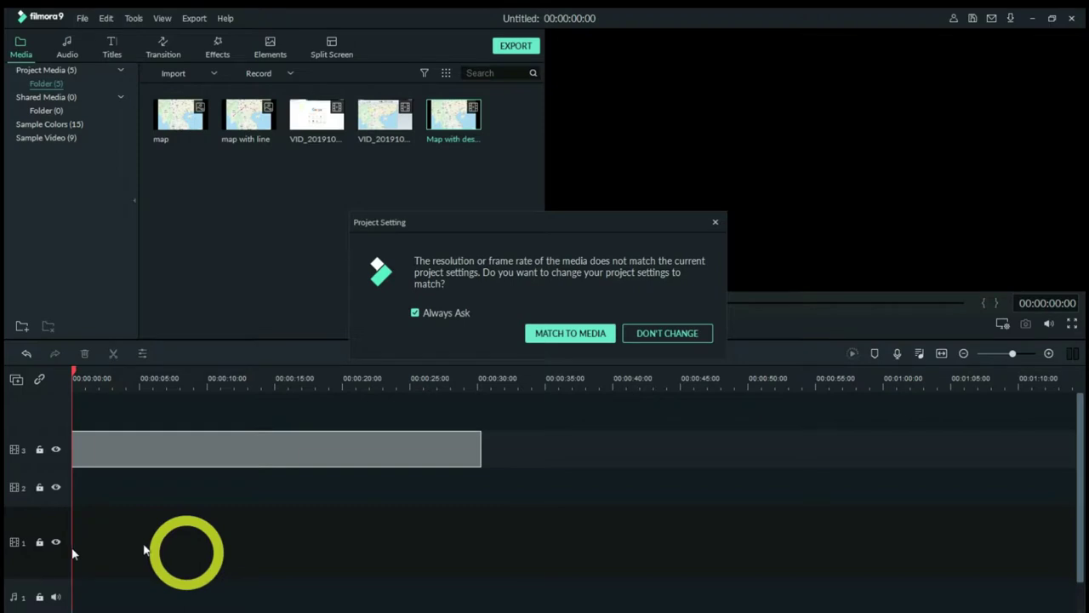
click(667, 332)
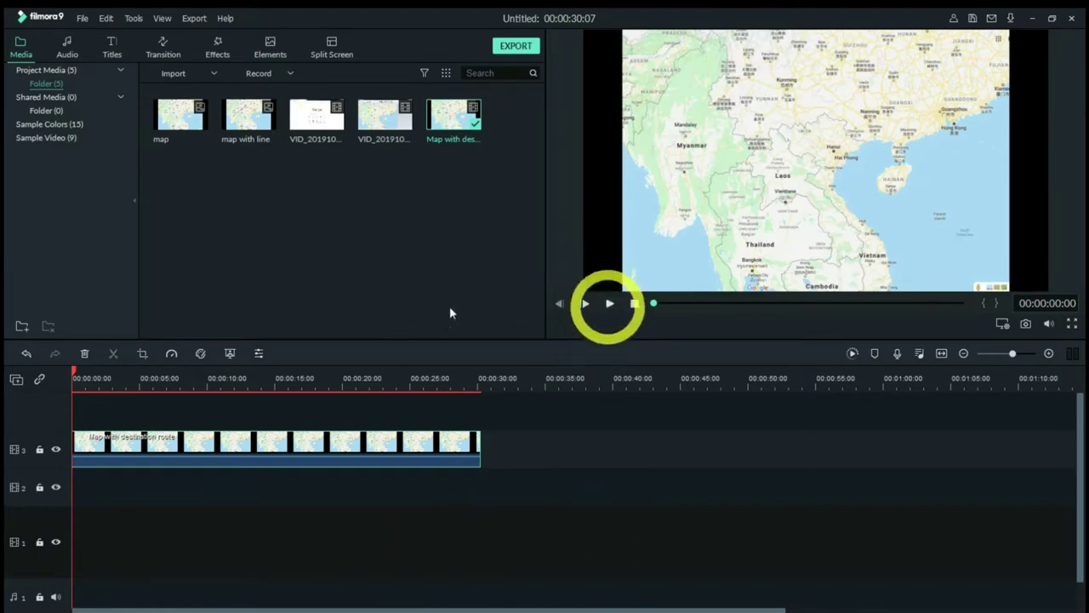
- Preview the route video, split it at 00:00:08:01 and ripple-delete the part before the split
key(space)
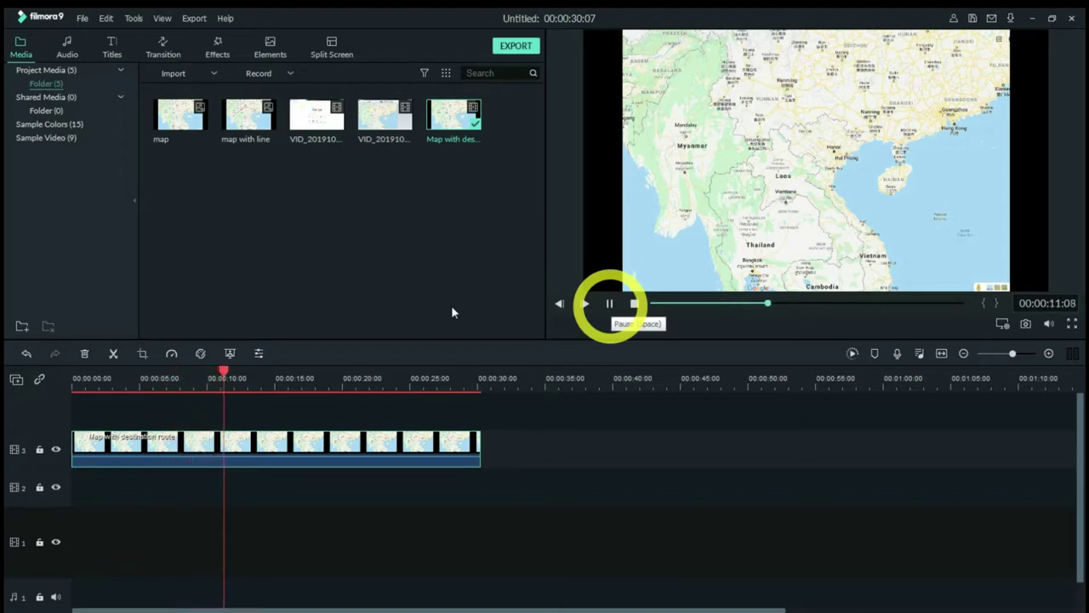
click(609, 303)
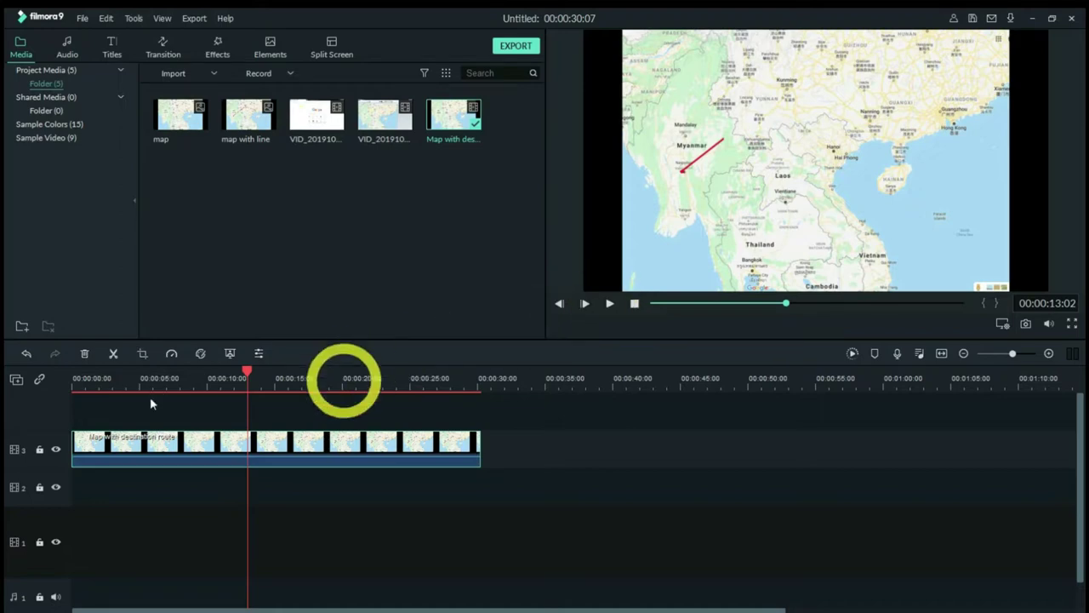
drag(247, 372, 180, 374)
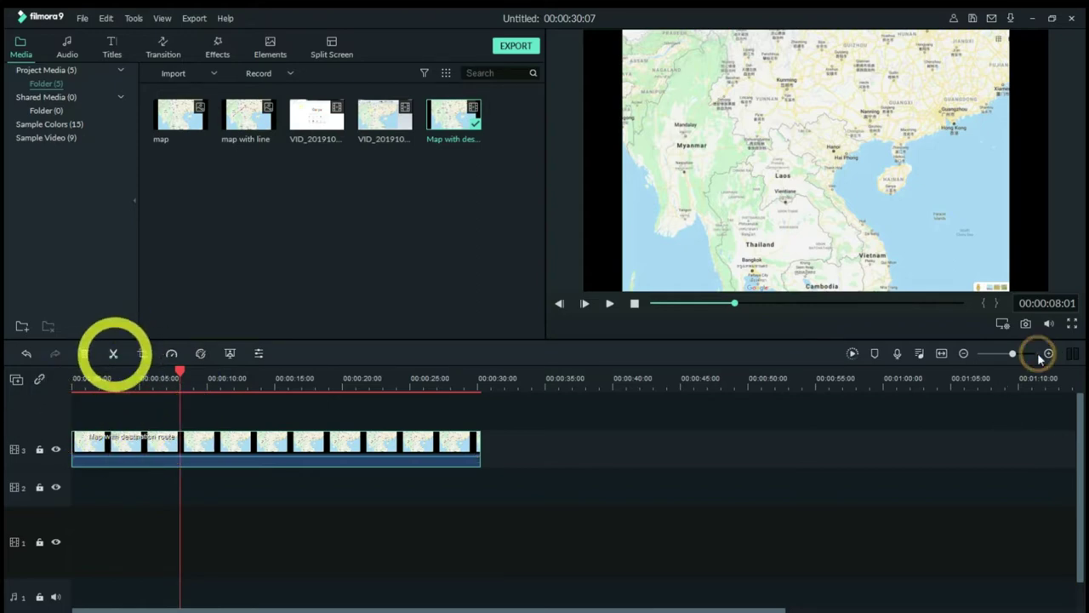
click(113, 353)
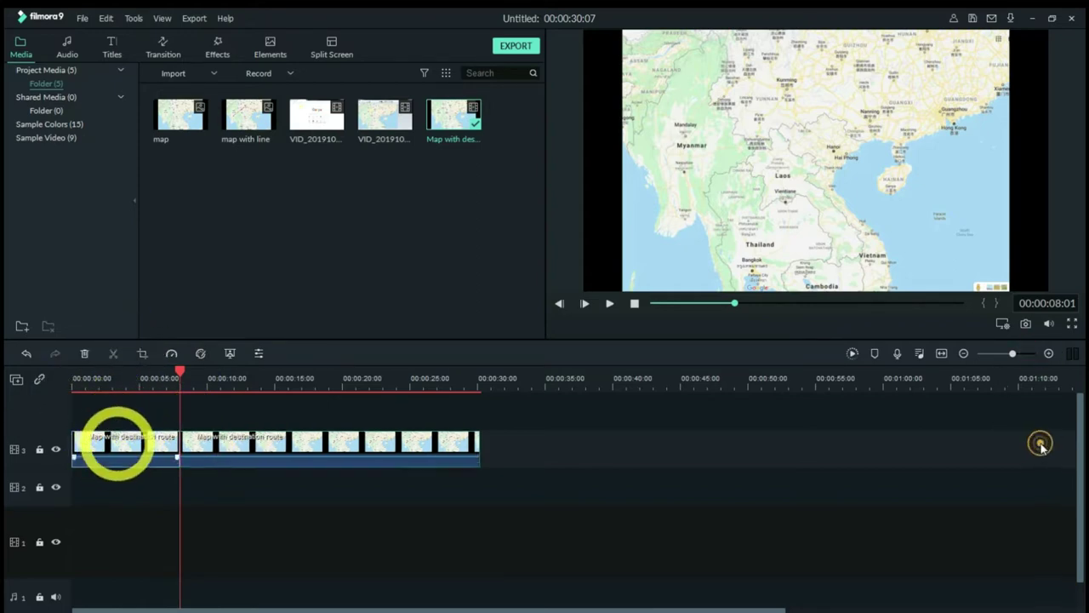
right_click(117, 443)
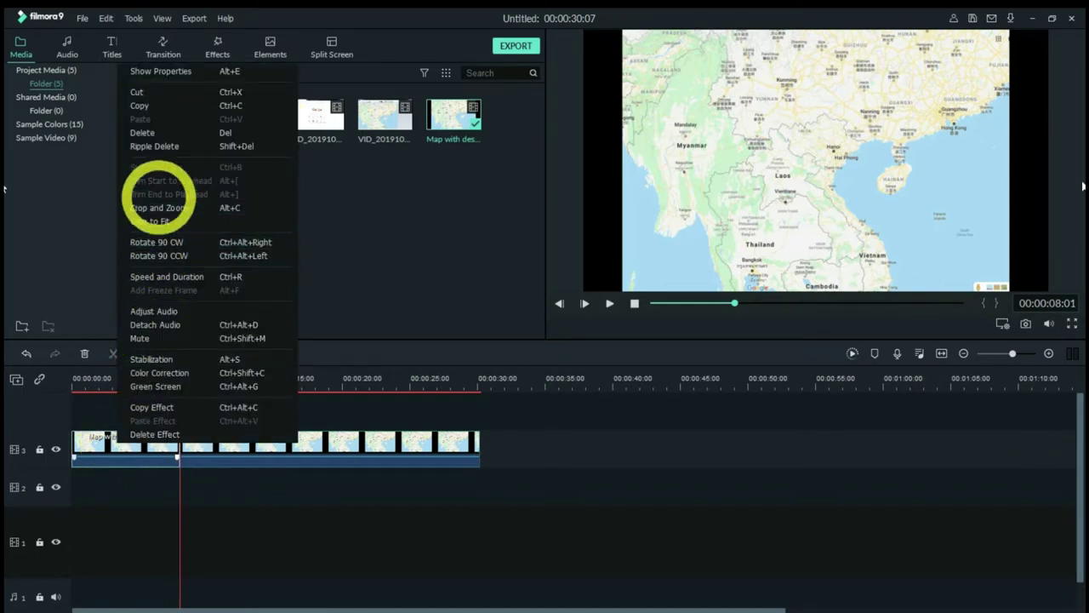
click(155, 146)
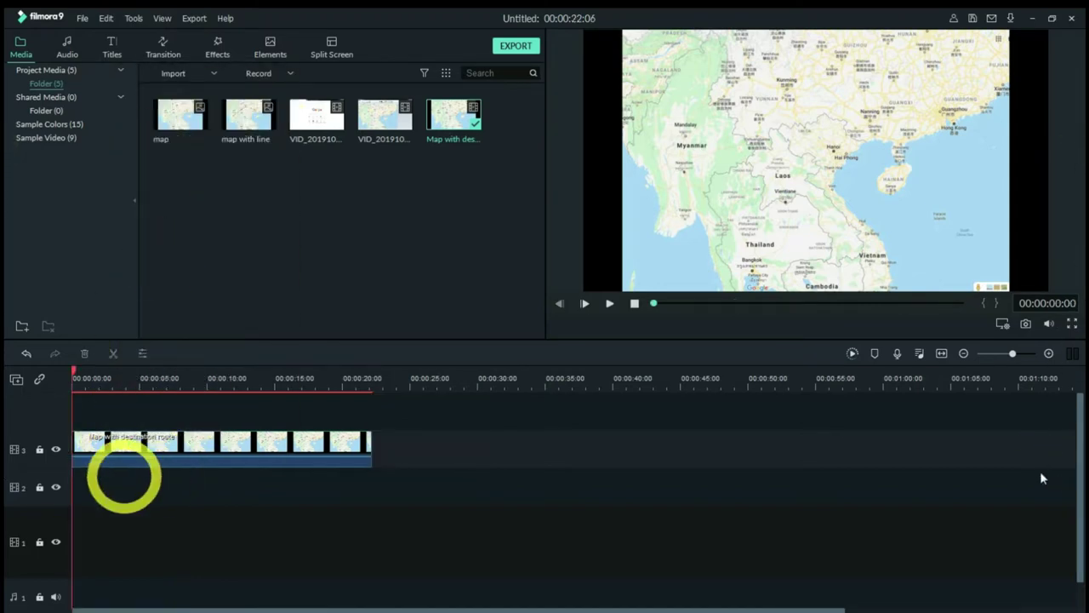
- Play the shortened clip past the completed route line, split it at about 00:00:12:11 and ripple-delete the part after the split
click(451, 304)
key(space)
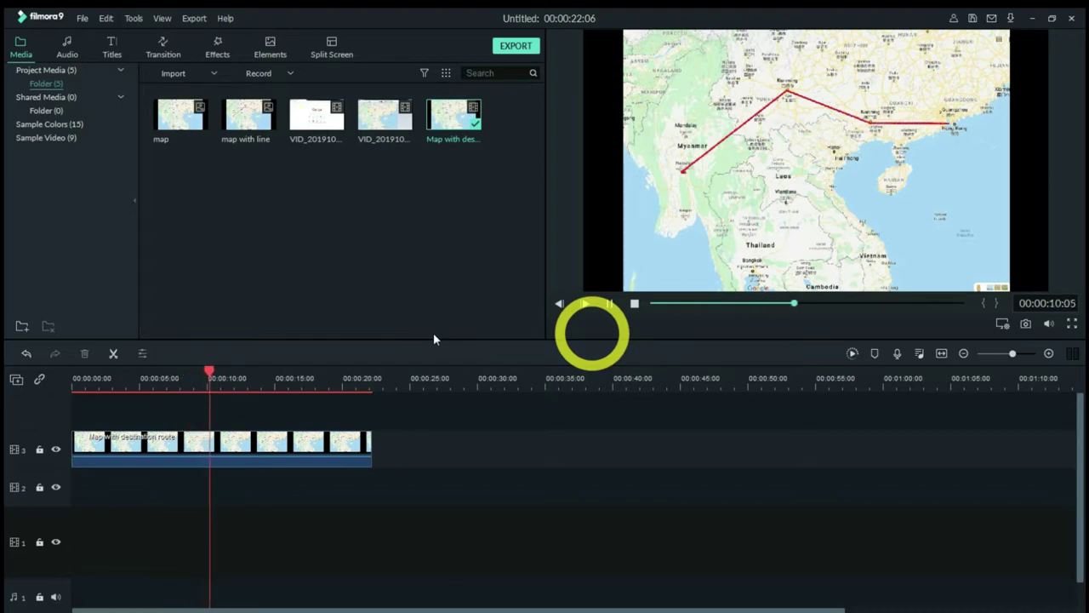
click(609, 303)
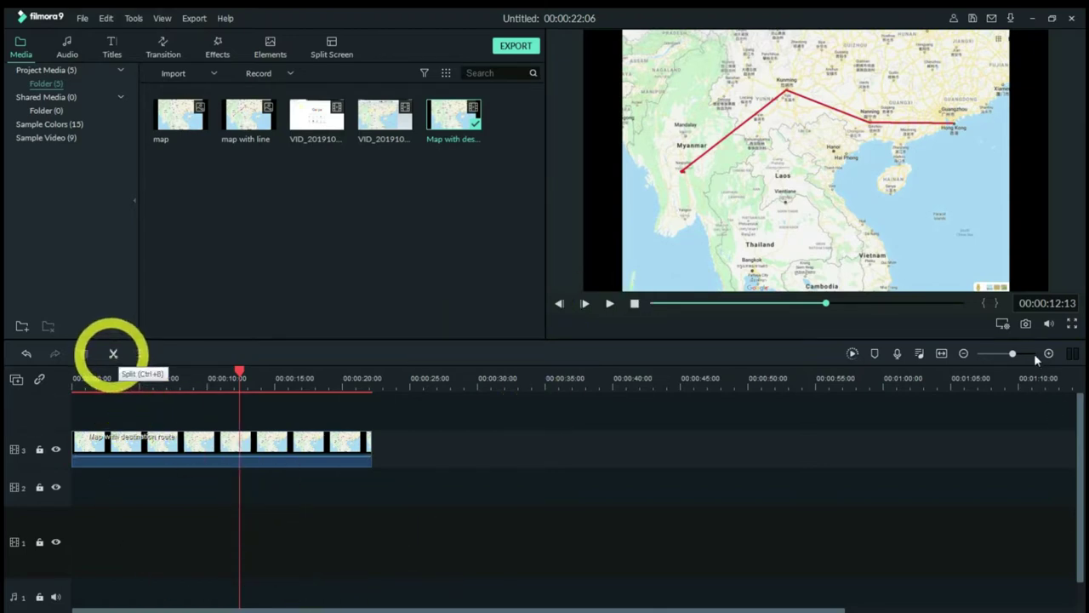
click(113, 353)
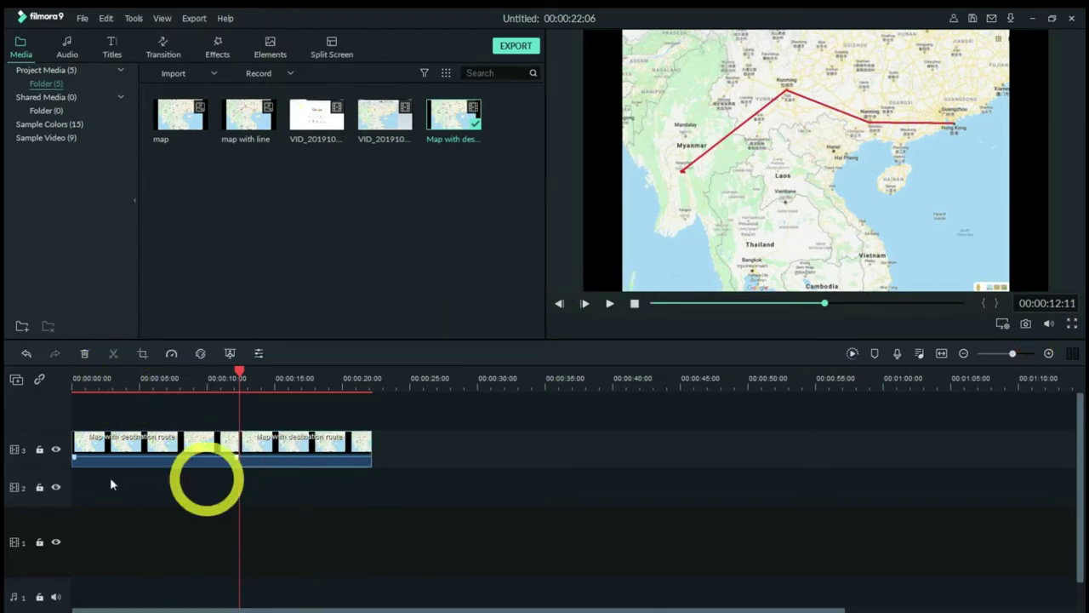
click(117, 451)
right_click(274, 446)
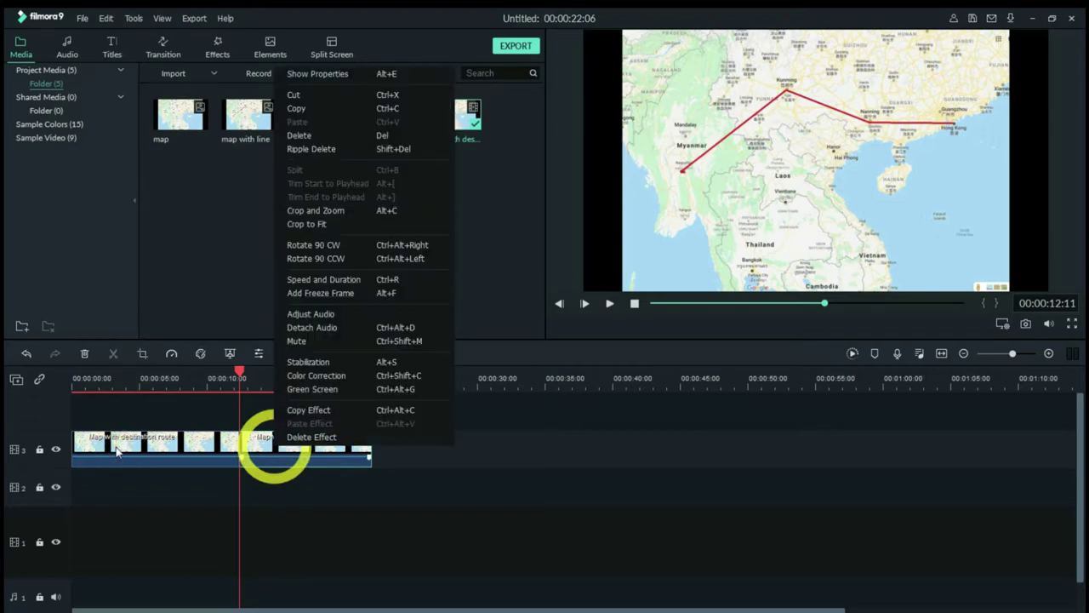
click(311, 149)
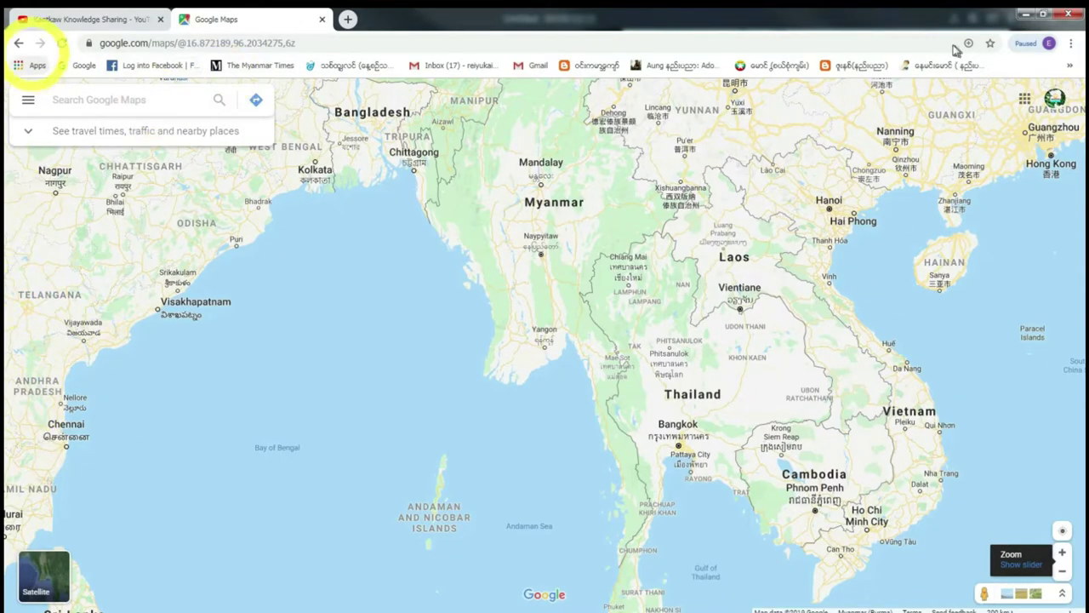
- Switch to Chrome and go back from Google Maps through the Map search results to the new tab page
key(plus)
key(plus)
key(plus)
key(plus)
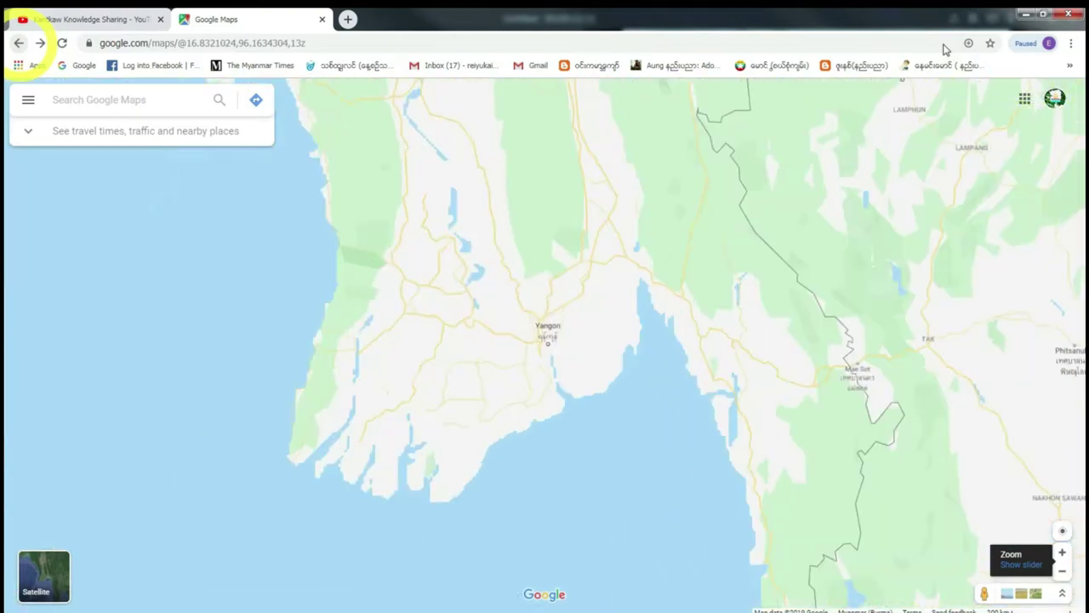
key(alt+Left)
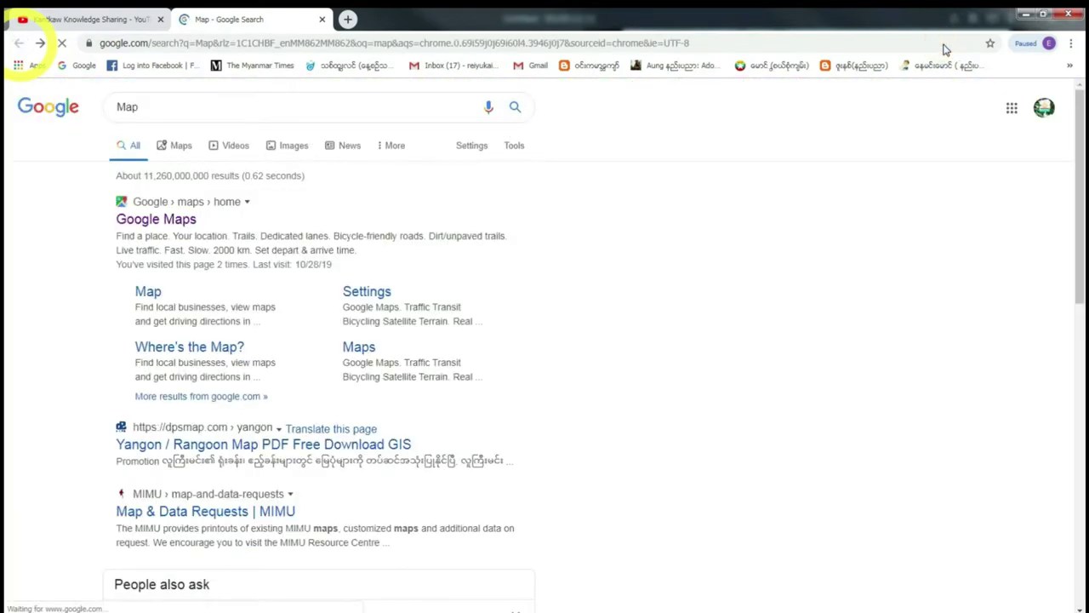
key(alt+Left)
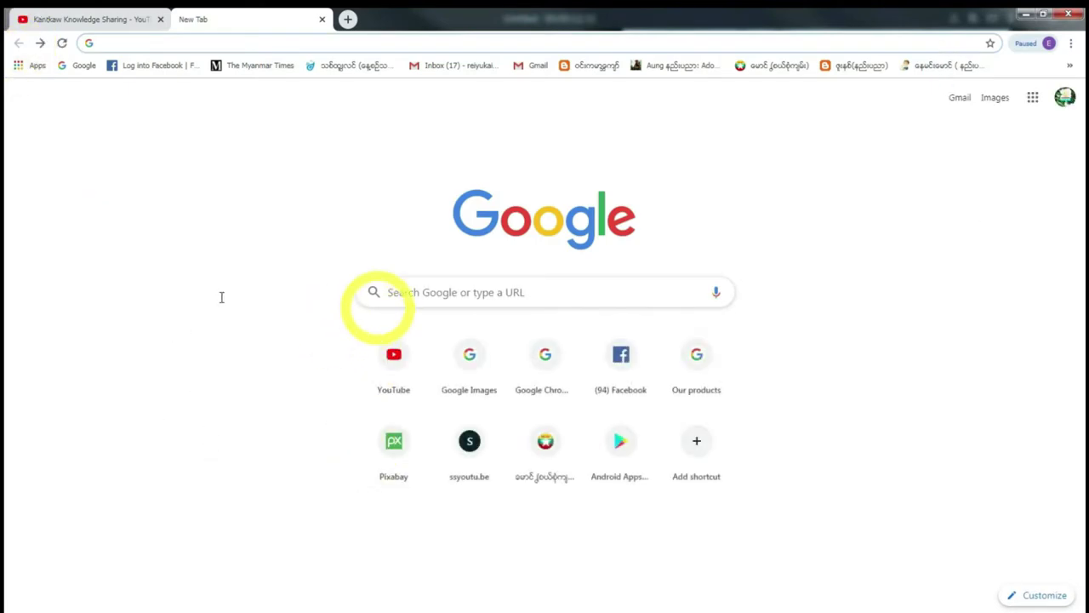
- Search Google for "pixelbay" to find the Pixabay stock footage site
click(380, 293)
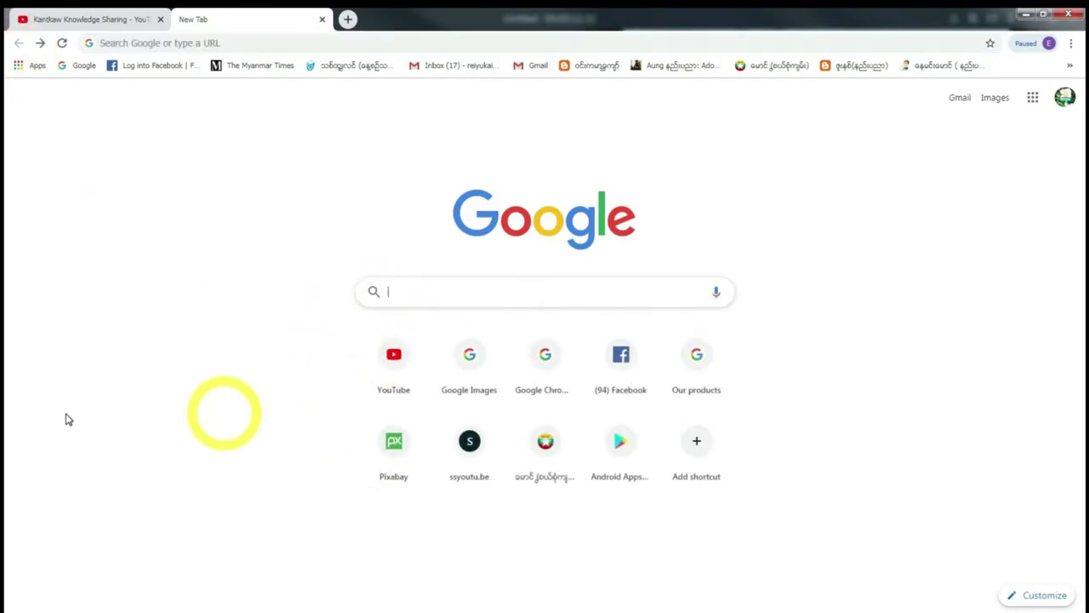
text(pix)
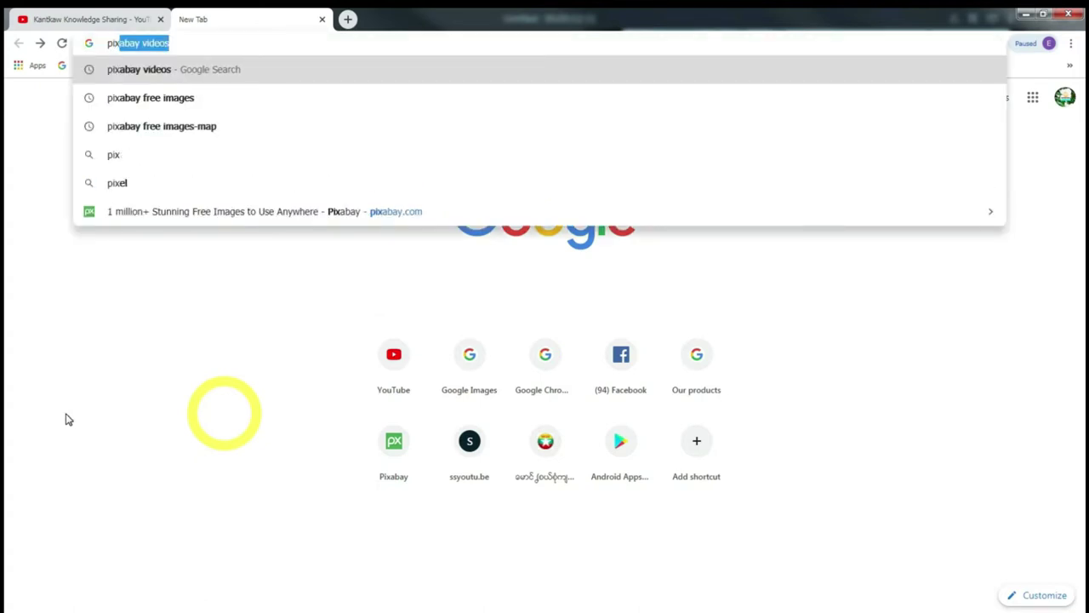
text(el)
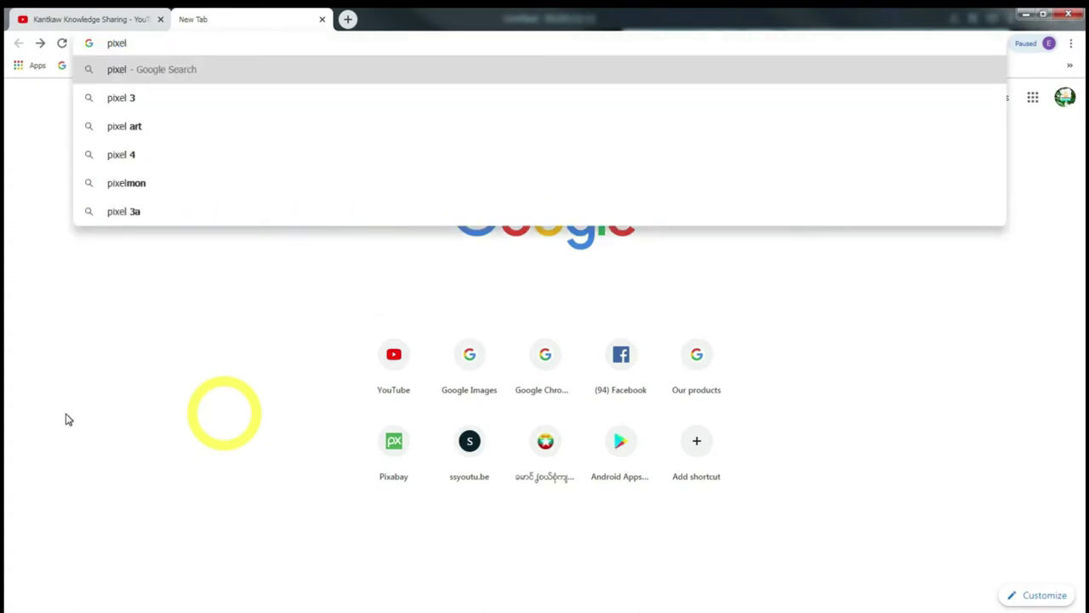
text(bay)
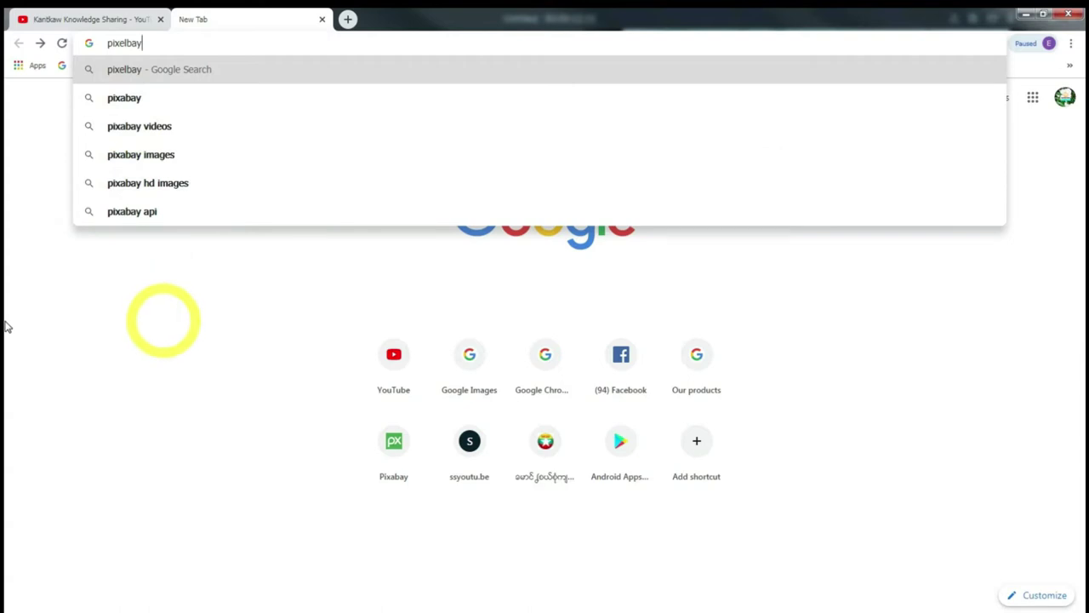
key(Return)
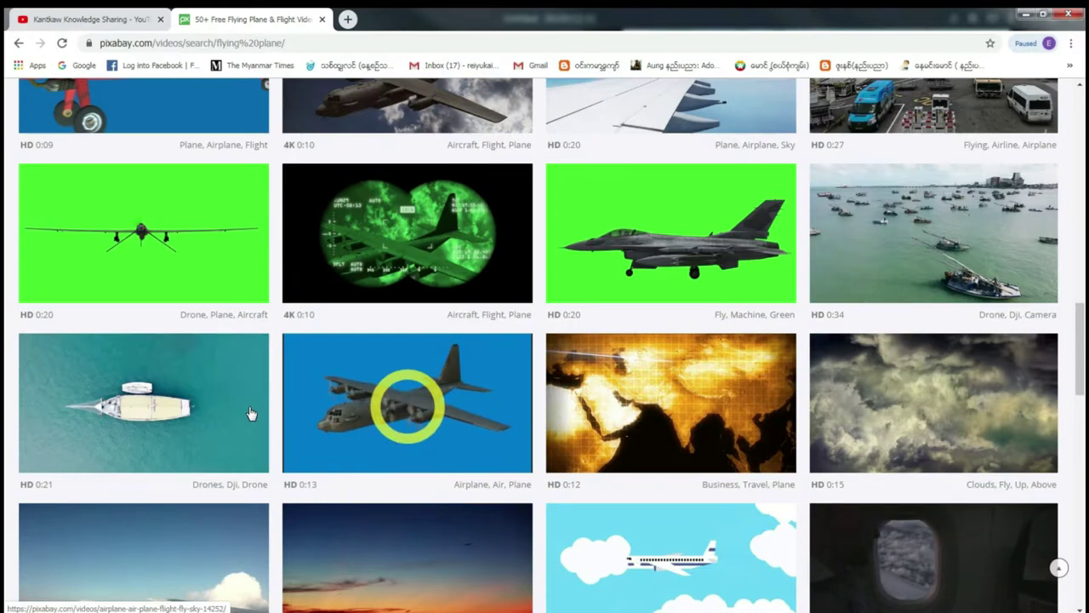
- Open the blue-background airplane video's page on Pixabay, and import its Airplane - 14252 file from Downloads into Filmora9
click(250, 412)
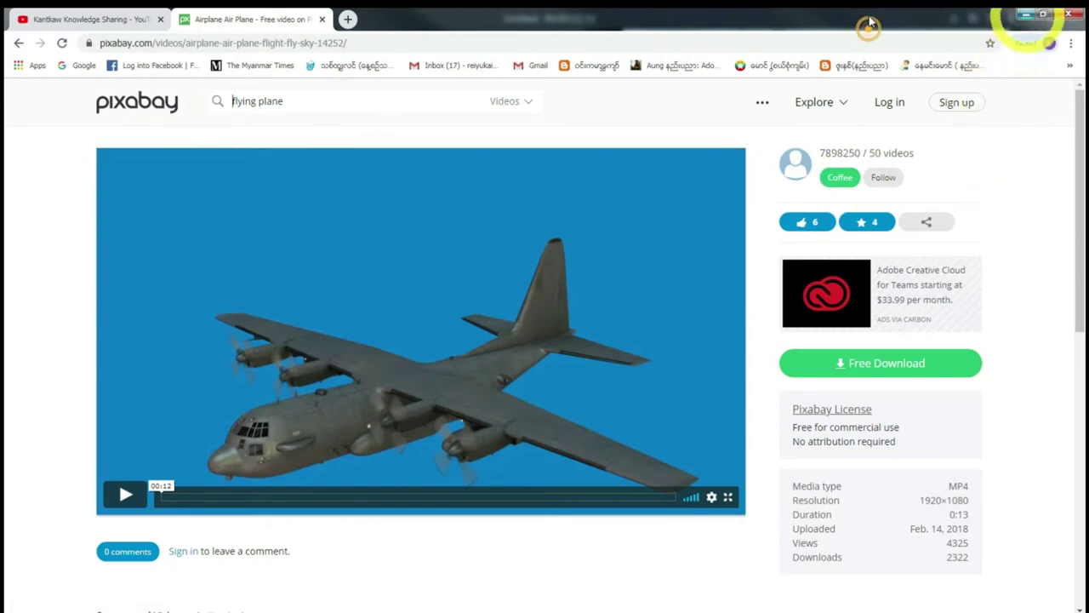
click(1026, 15)
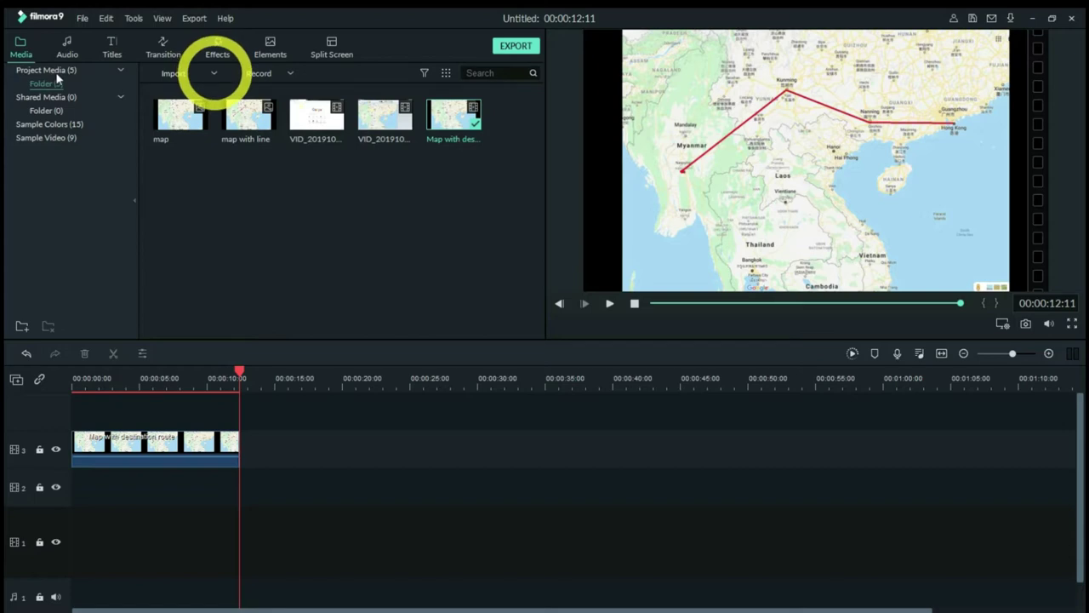
click(214, 73)
click(197, 89)
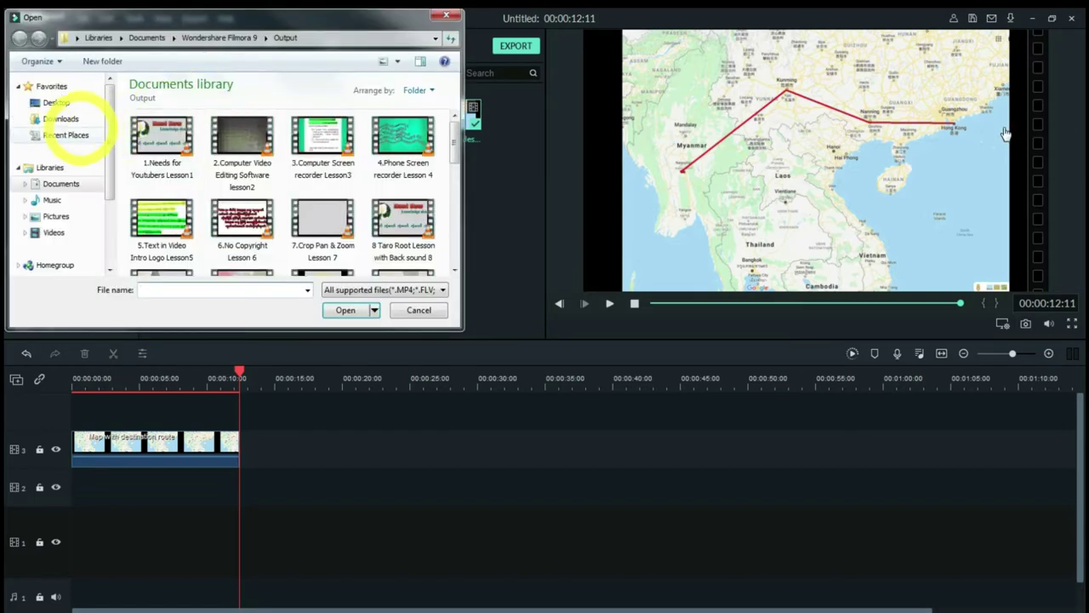
click(68, 119)
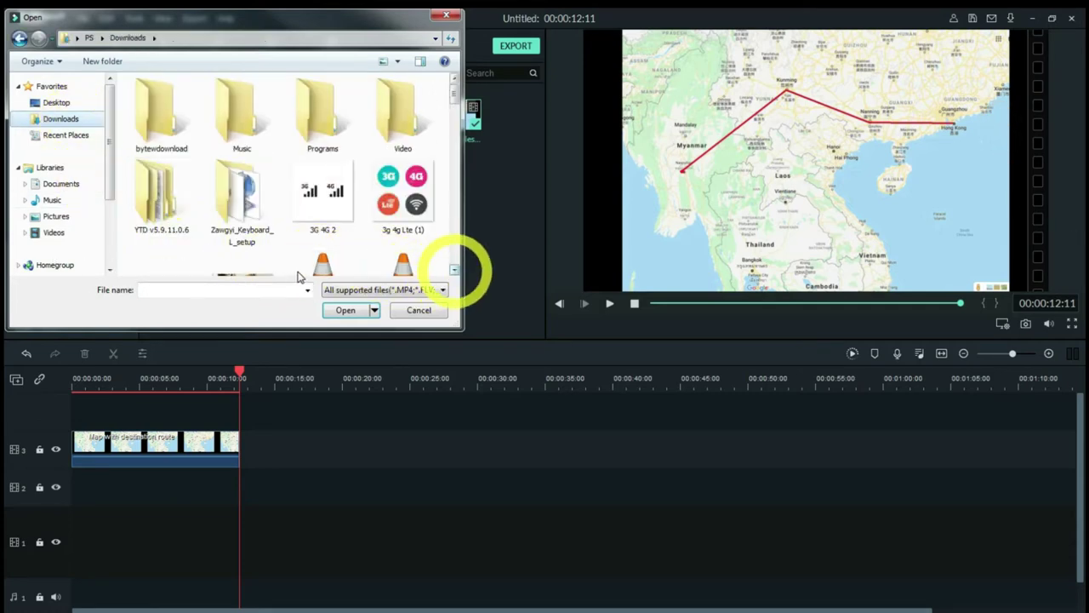
click(454, 269)
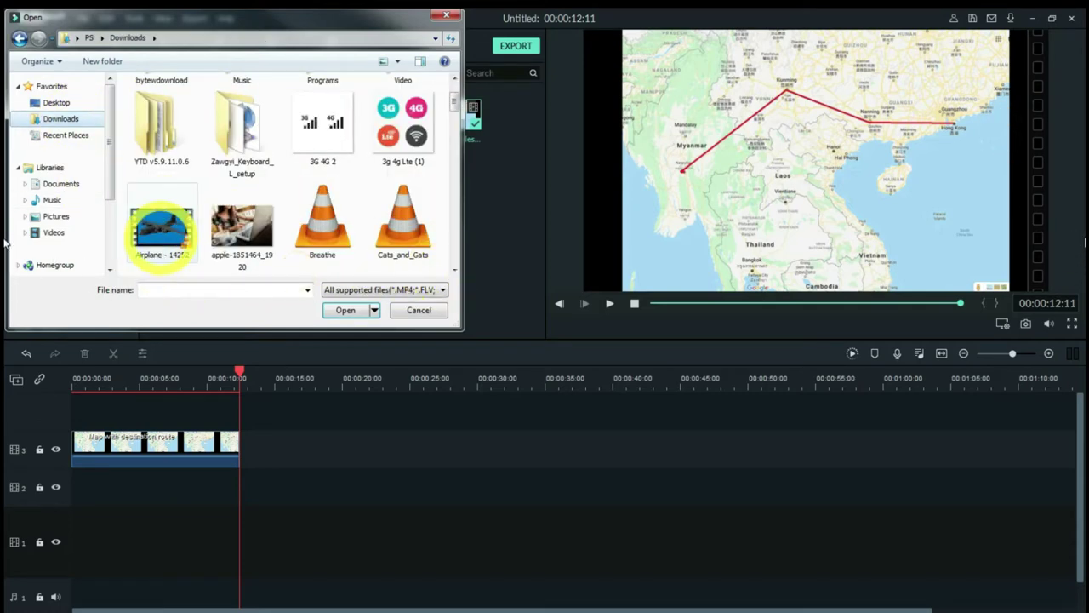
click(162, 226)
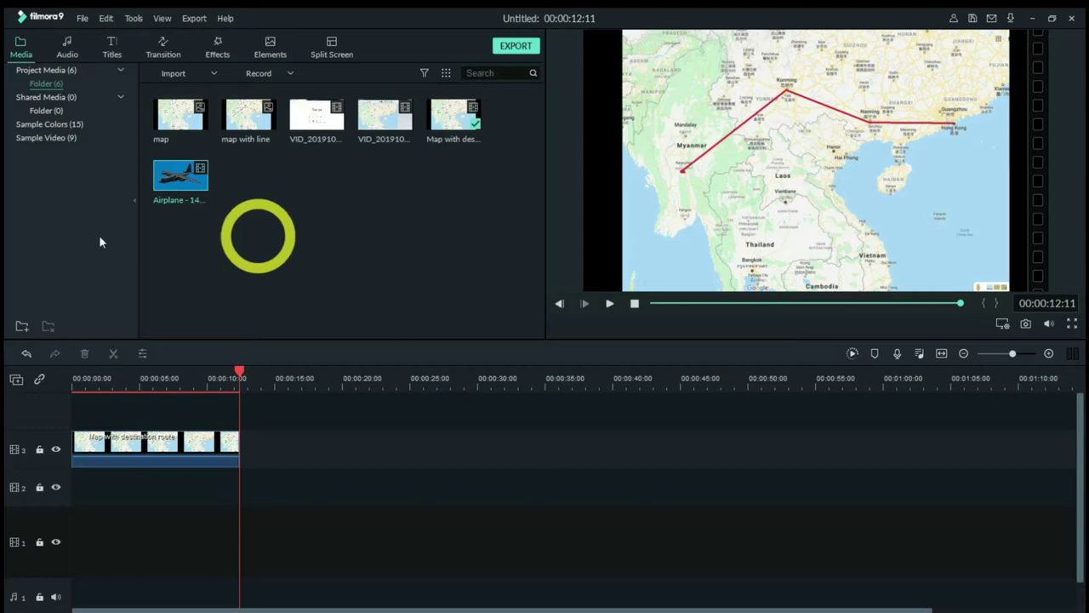
- Split the map route clip near its beginning at 00:00:00:10
click(119, 447)
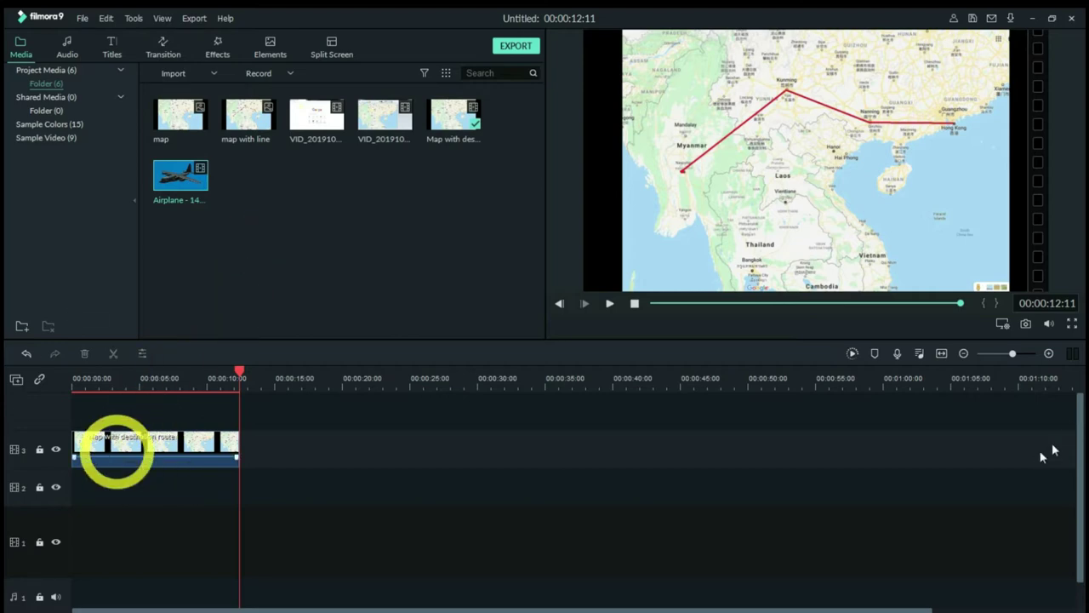
click(239, 375)
click(80, 372)
drag(82, 378, 75, 378)
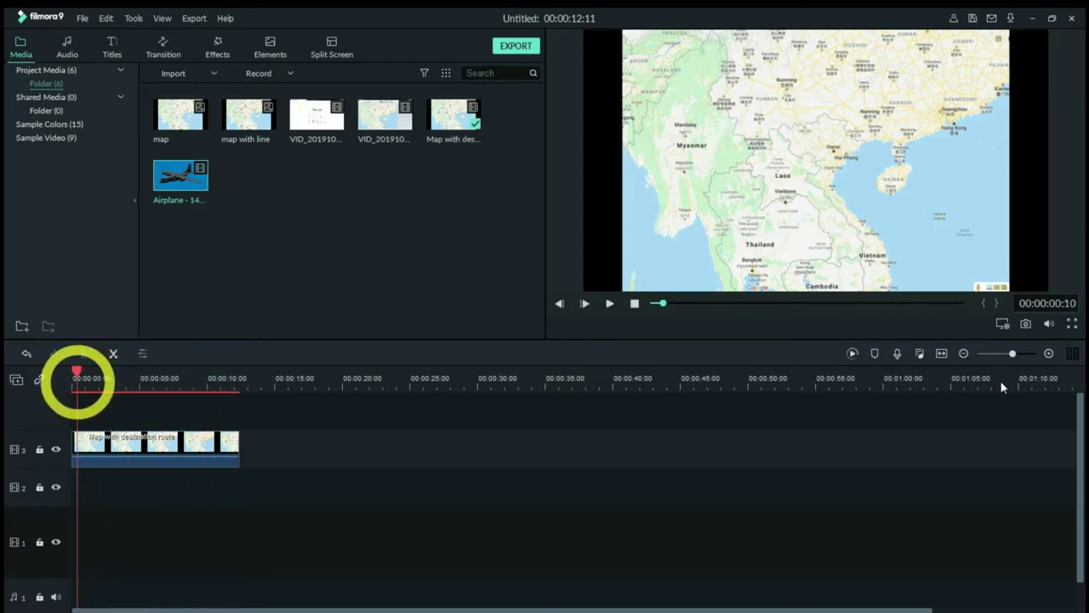
click(1038, 354)
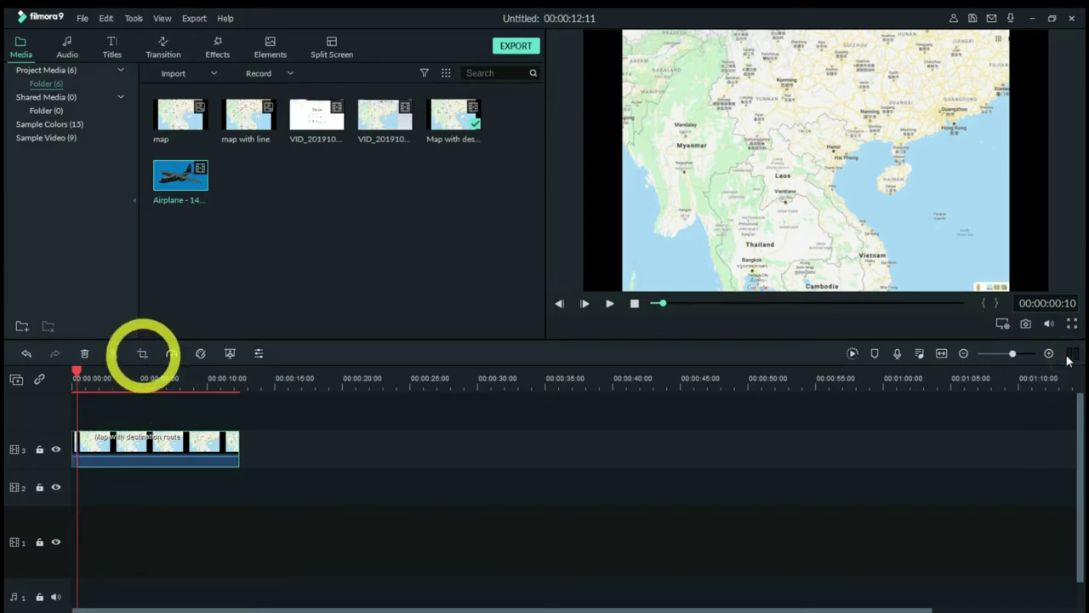
- Apply Pan & Zoom to the route clip and resize the end frame to 1288 x 724 around Myanmar through Hong Kong
click(142, 354)
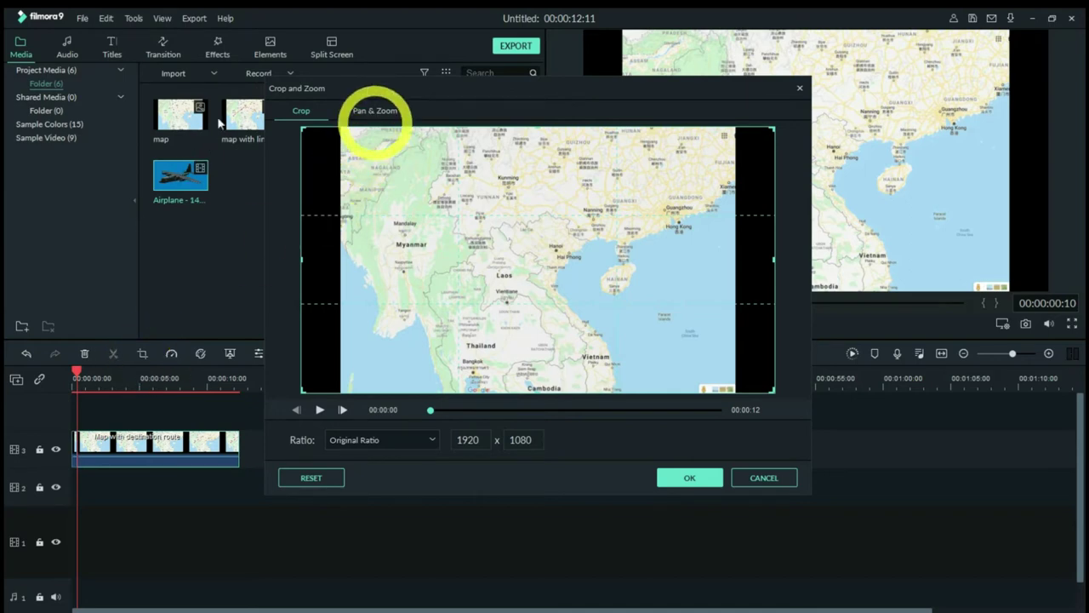
click(375, 111)
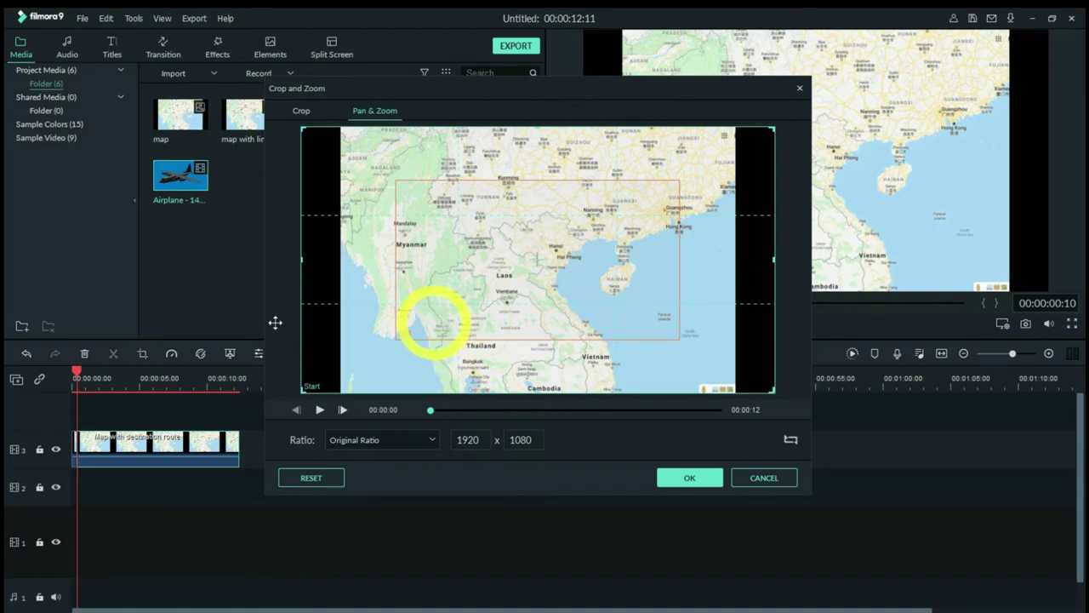
click(521, 281)
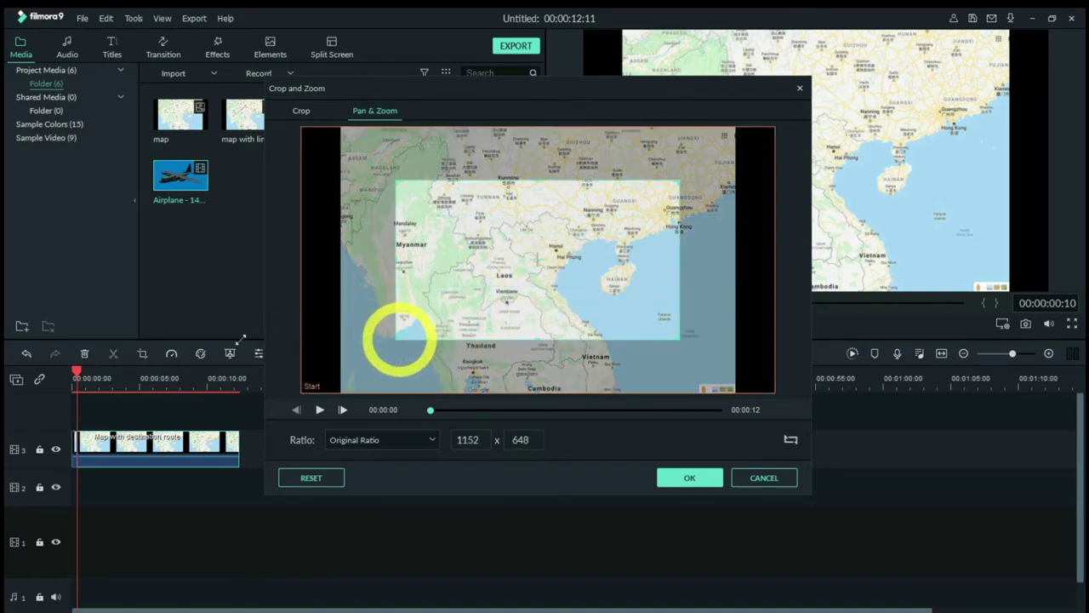
drag(399, 339, 390, 329)
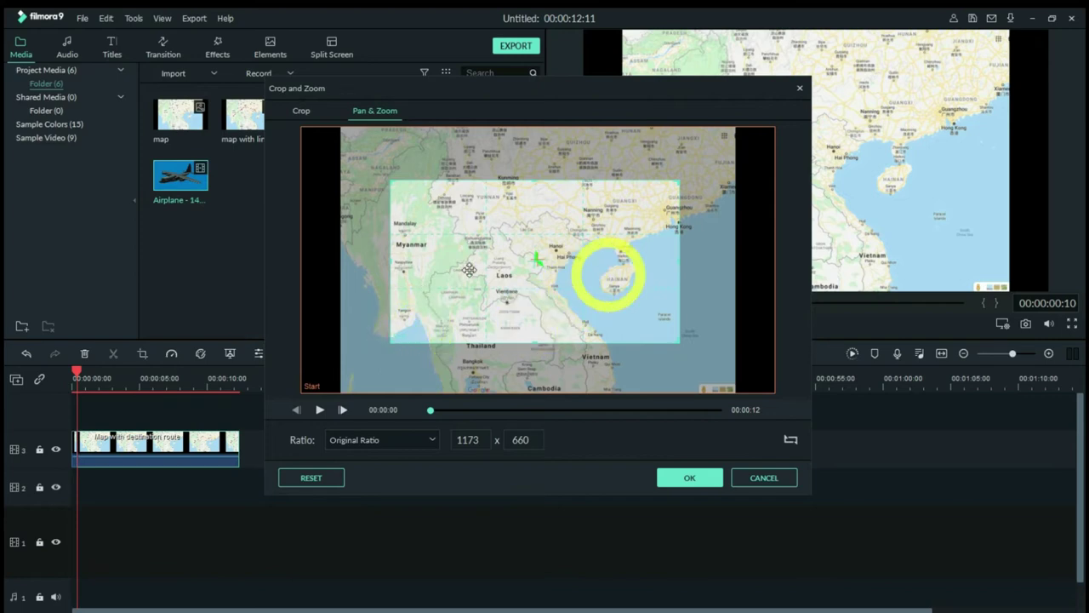
drag(678, 260, 708, 261)
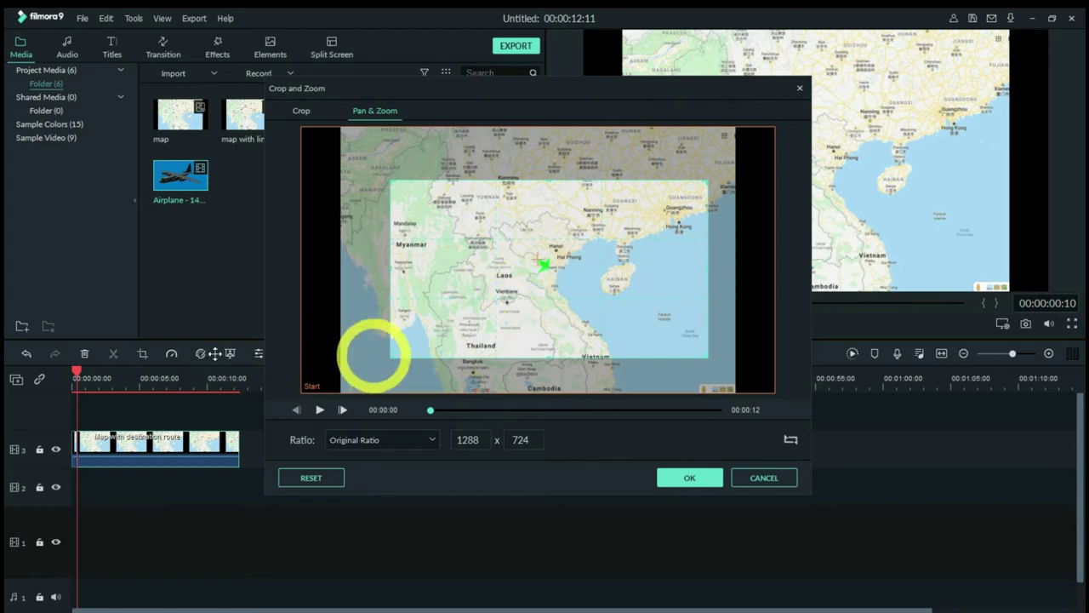
- Resize the Pan & Zoom start frame to 1586 x 892, fitting the map's width without the black side bars, and apply it
click(375, 354)
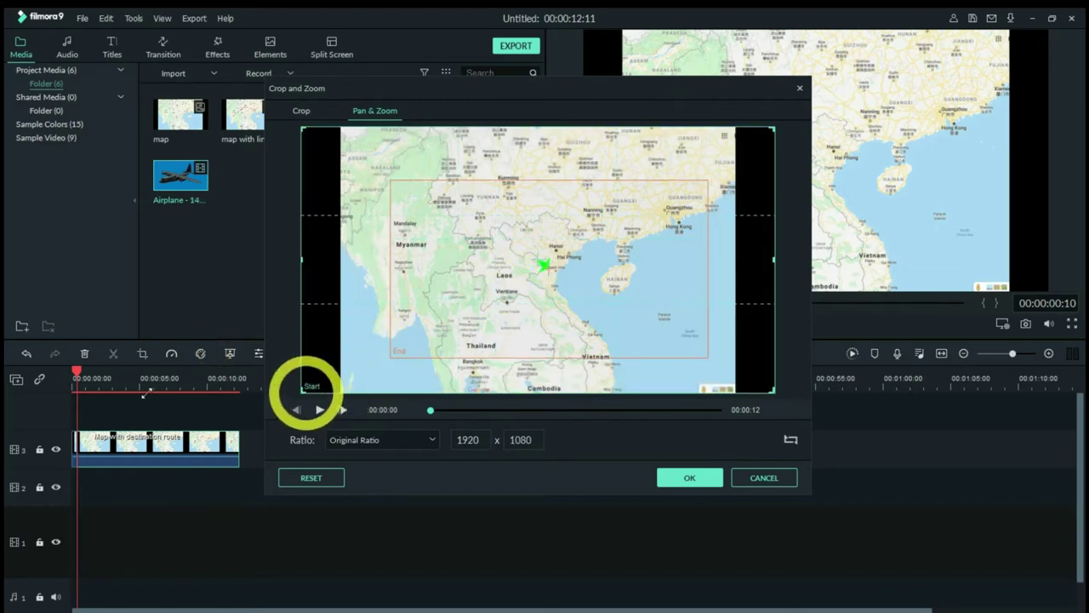
drag(309, 390, 343, 382)
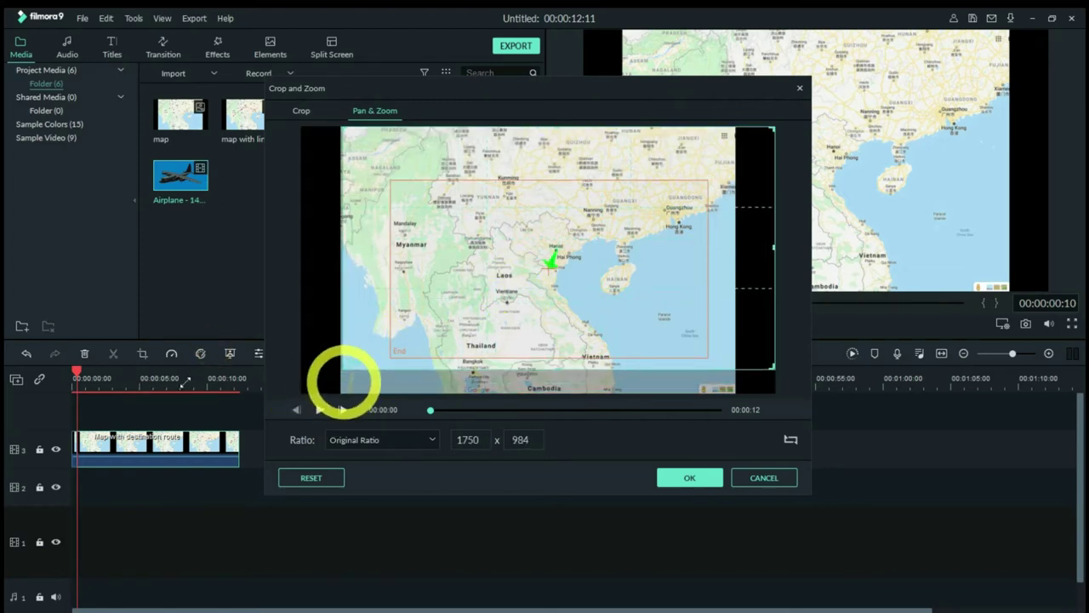
drag(774, 247, 734, 247)
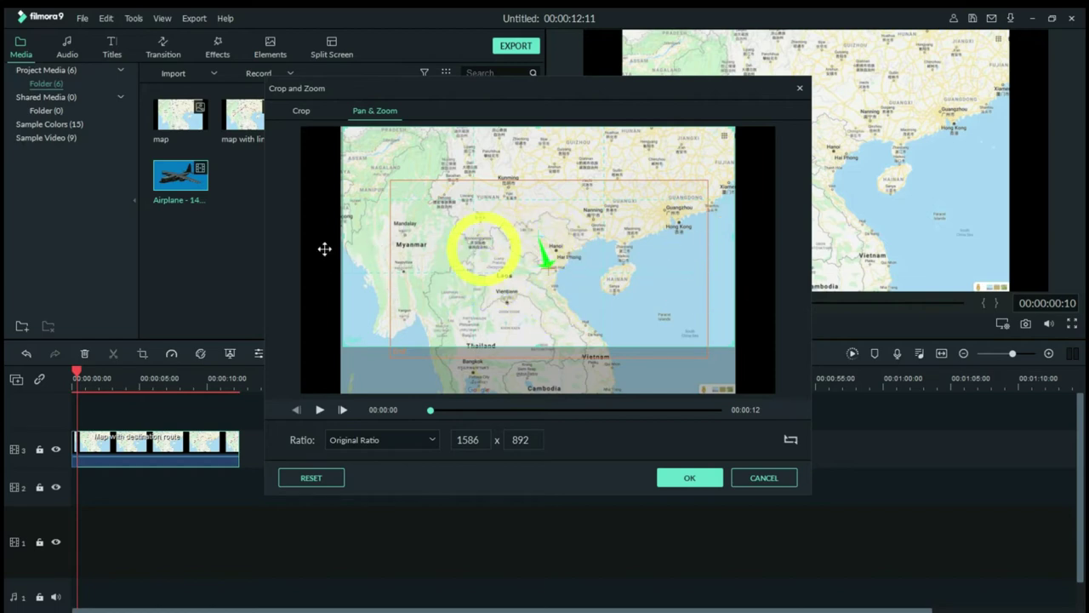
click(159, 408)
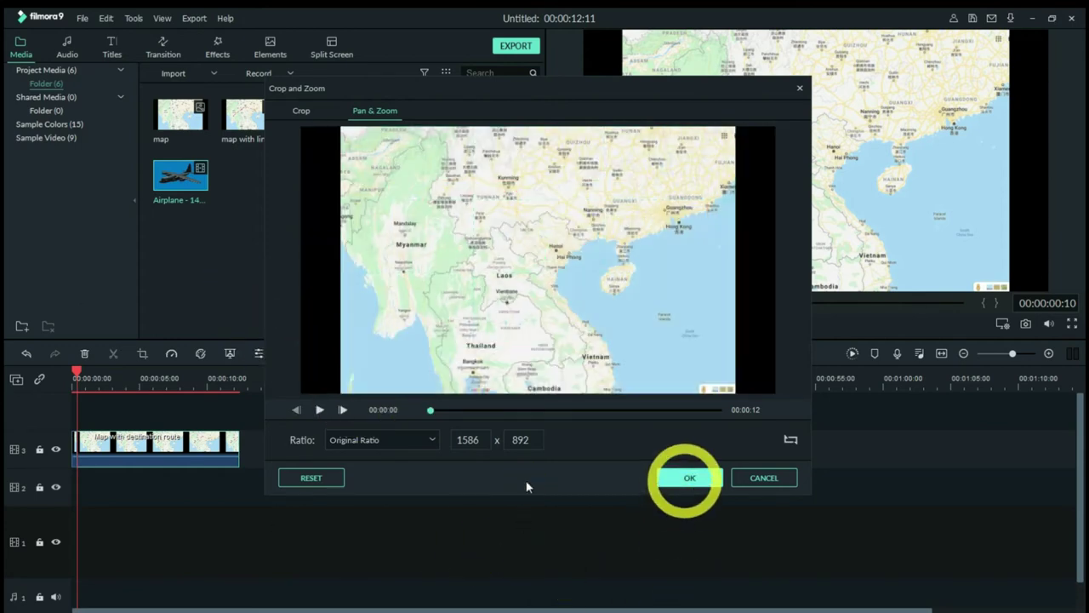
click(689, 477)
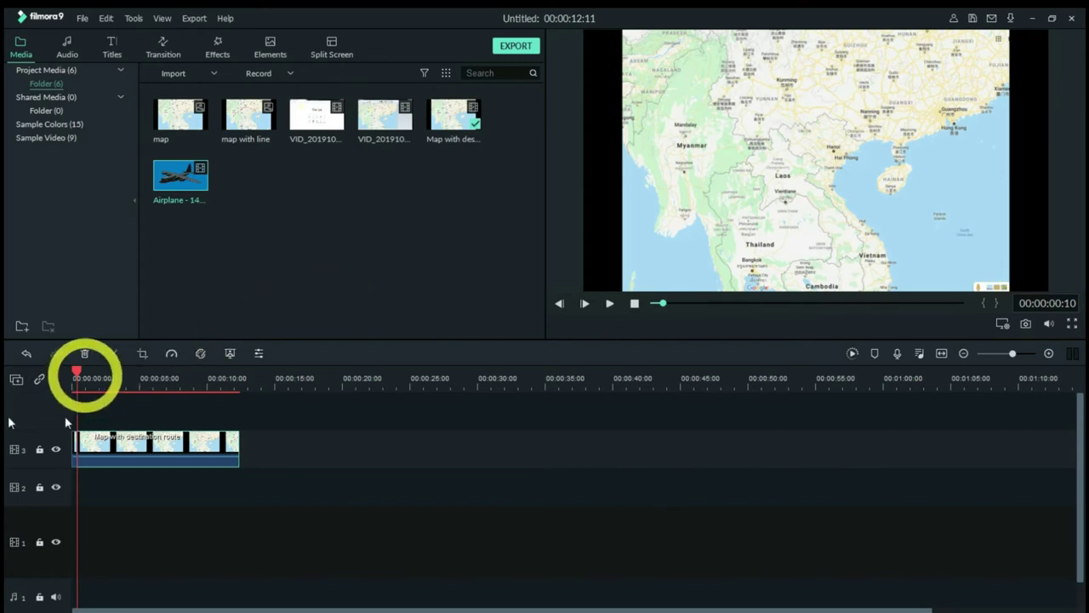
- Play the zoomed route clip from the beginning and pause it shortly after the start
click(634, 303)
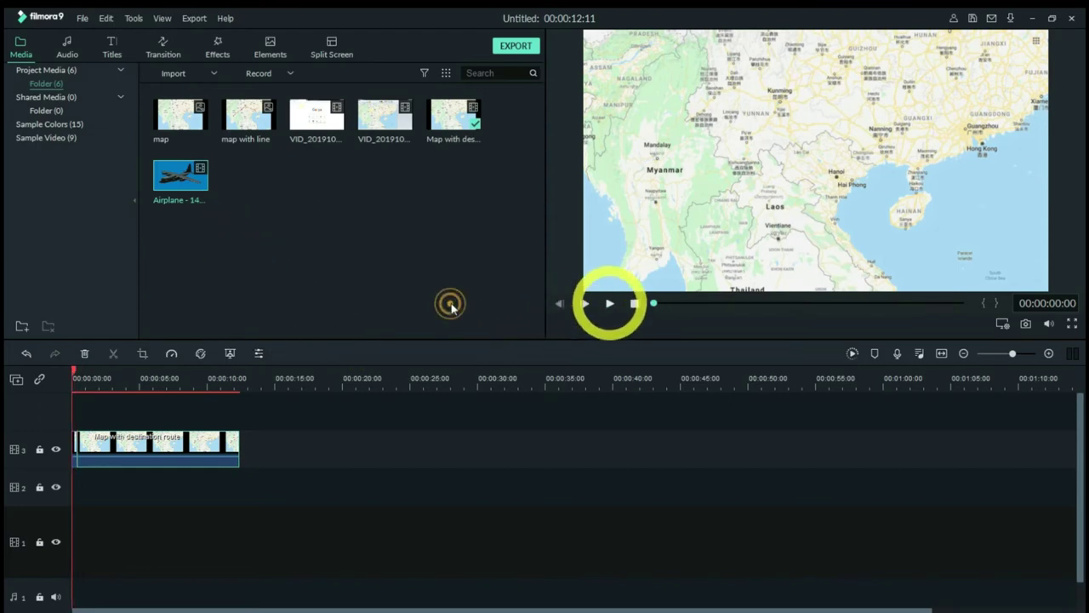
key(space)
click(609, 303)
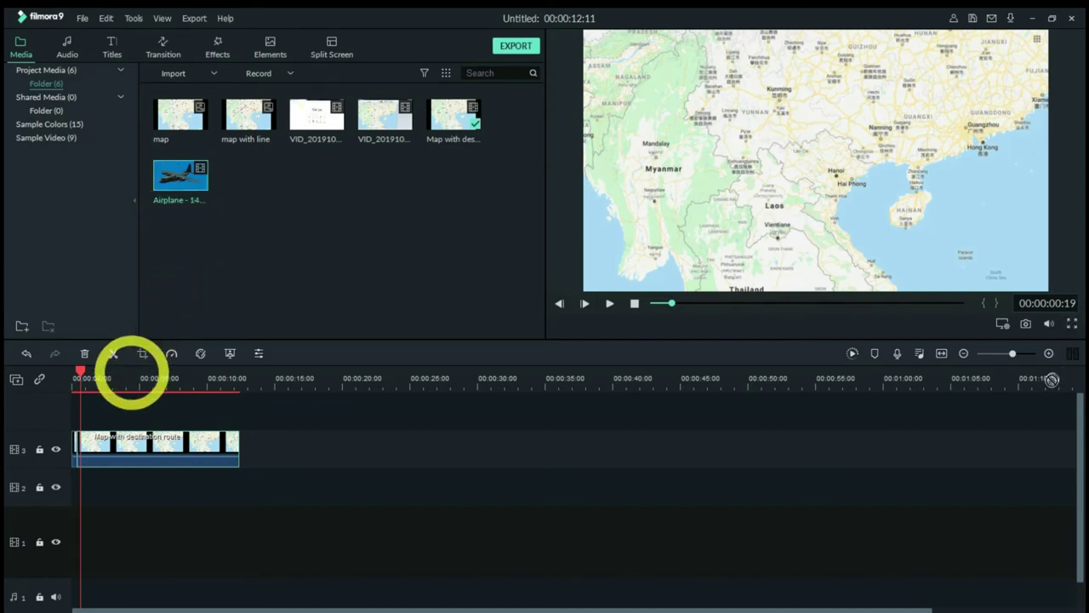
- Place the Airplane - 14252 clip on the track above the route clip at 00:00:00:17 and trim its end to the route clip's end
drag(117, 398, 89, 412)
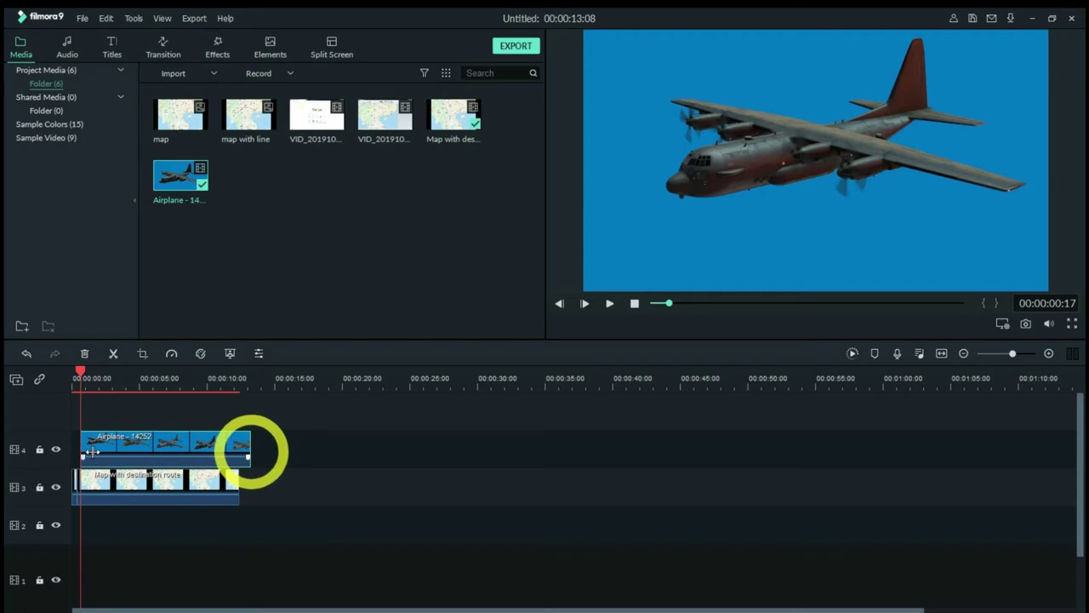
mouse_move(251, 451)
mouse_down()
mouse_move(230, 451)
mouse_move(240, 451)
mouse_up()
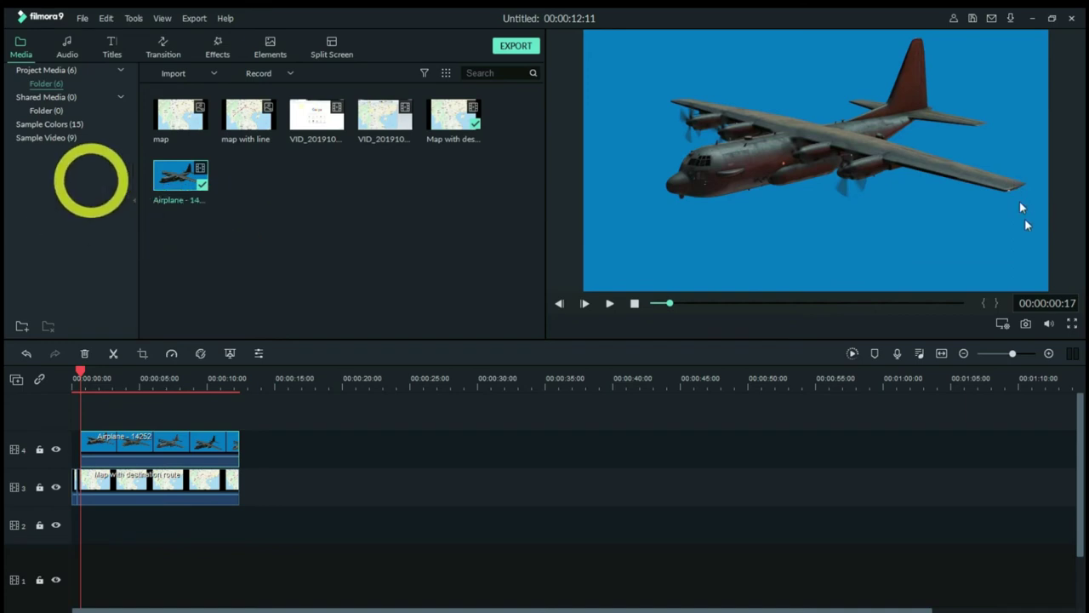
- Flip the airplane clip horizontally in its Transform settings
click(153, 443)
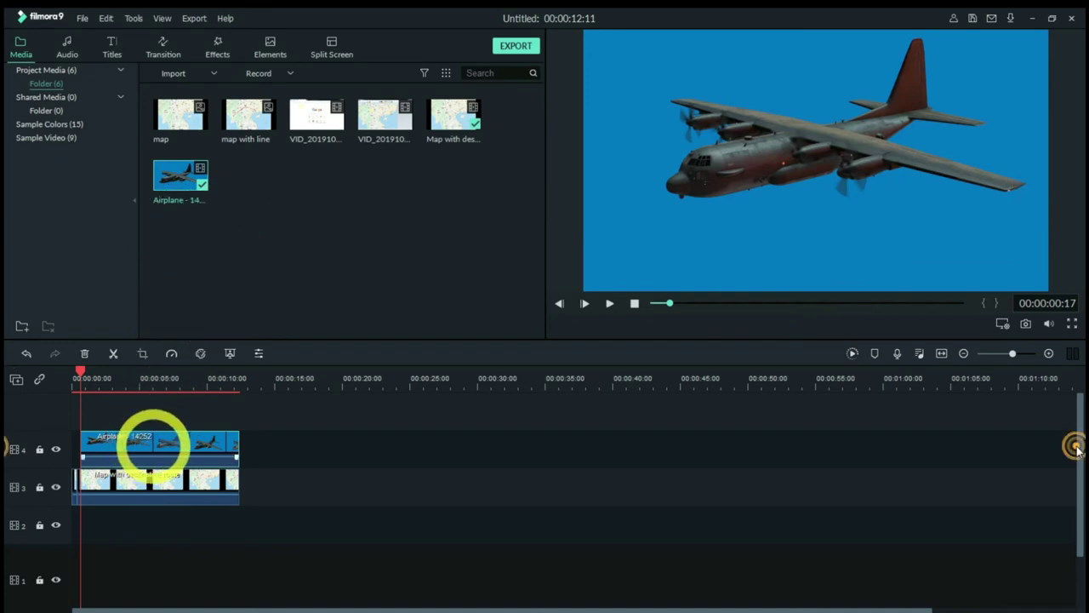
double_click(153, 442)
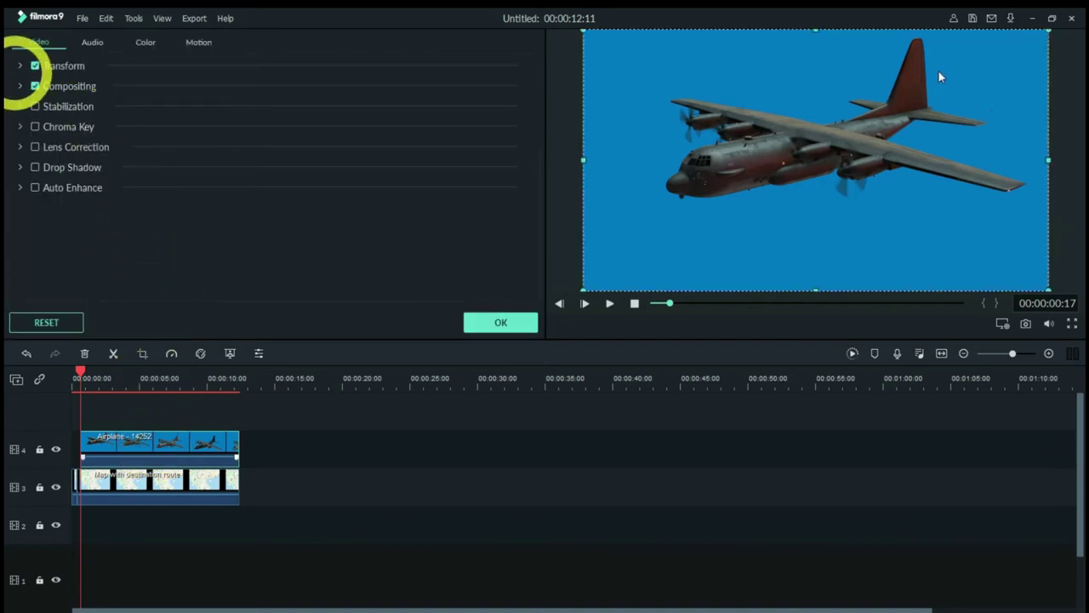
click(20, 66)
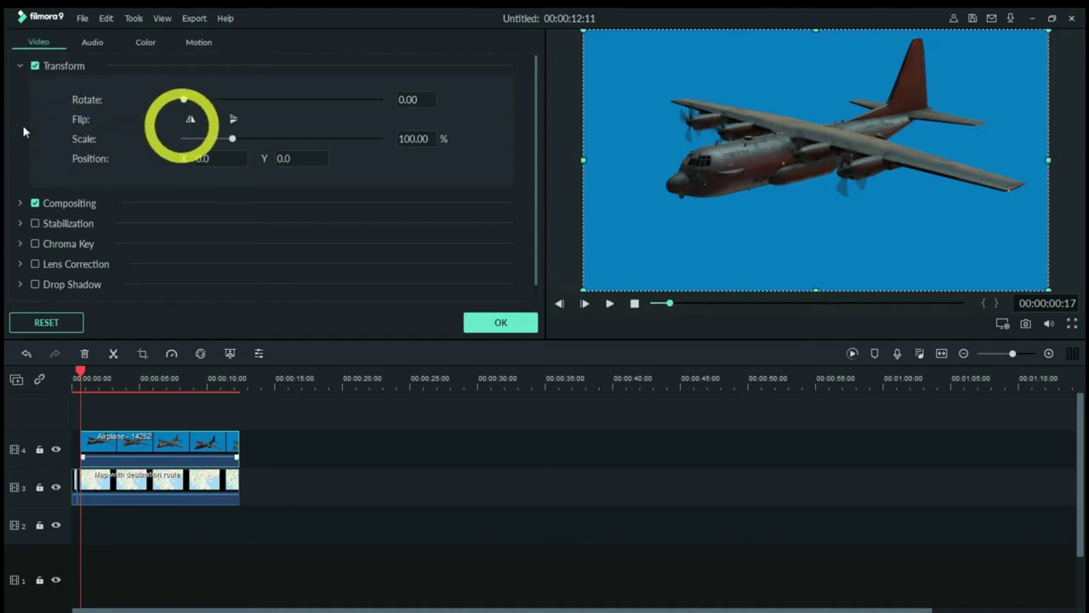
click(190, 119)
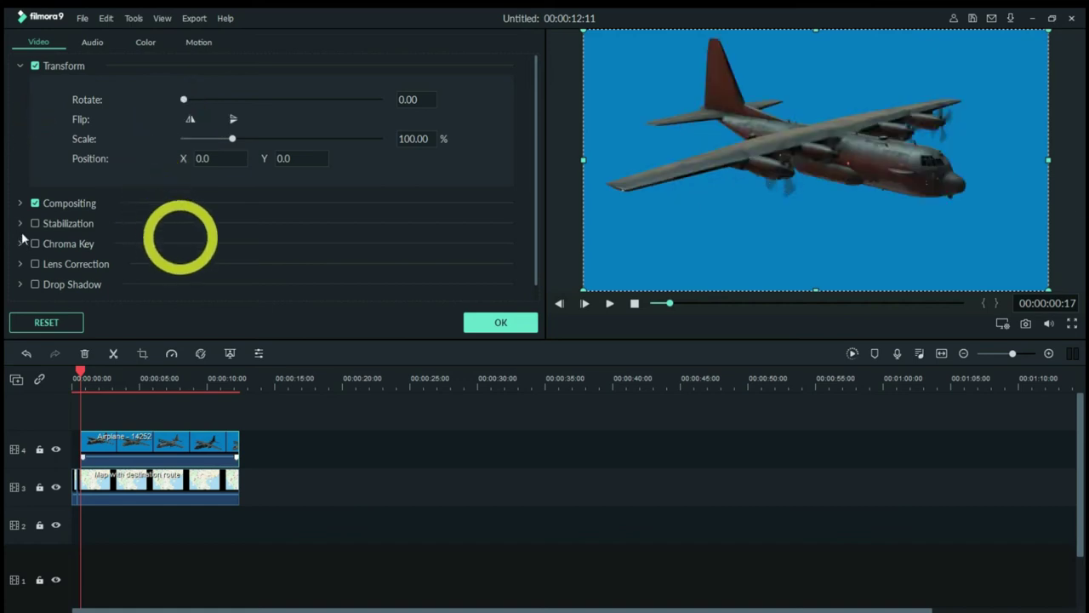
- Lower the airplane clip's opacity to 33.79% in its Compositing settings and apply the changes
click(943, 206)
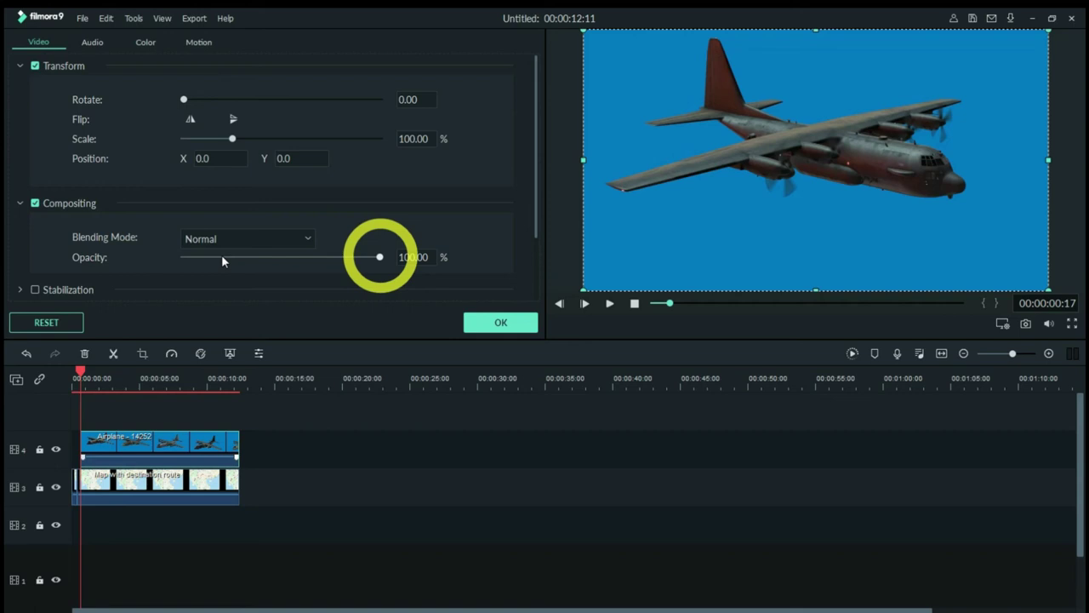
drag(221, 255, 94, 257)
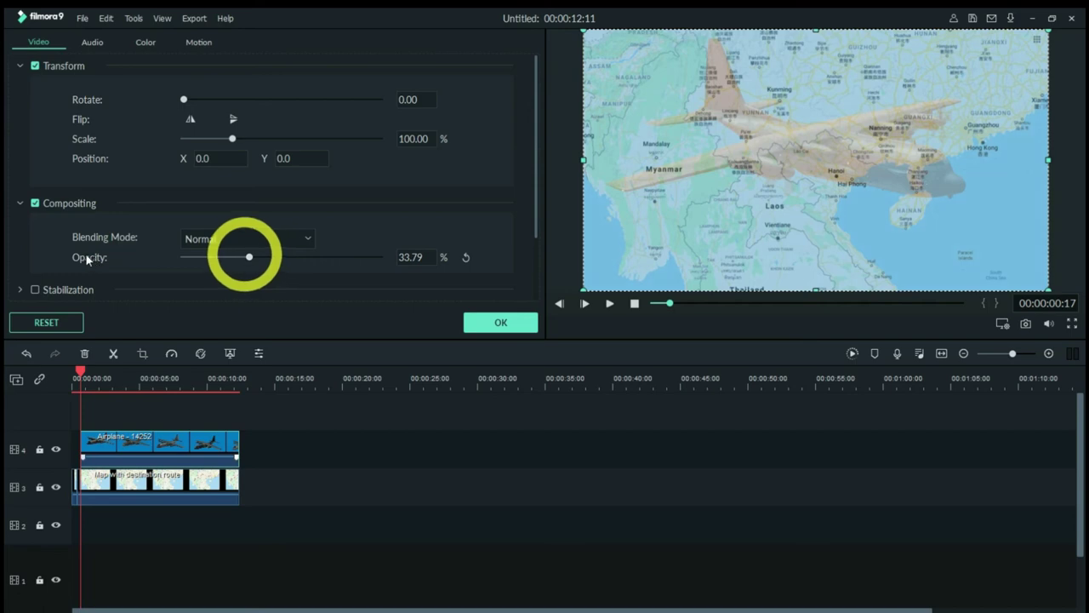
click(500, 321)
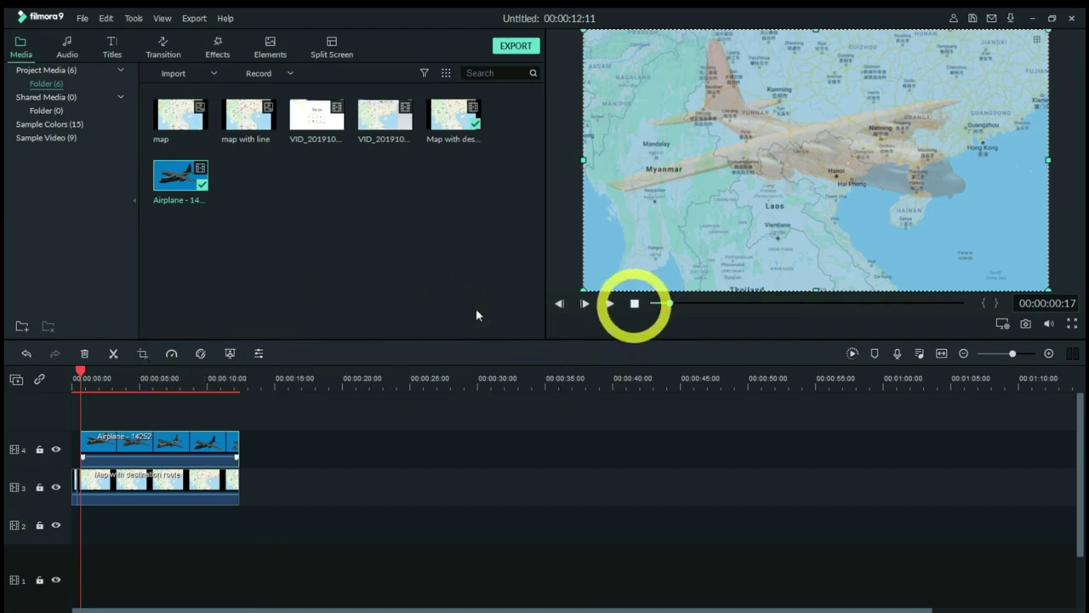
- Play the combined airplane and map video from the beginning
click(634, 304)
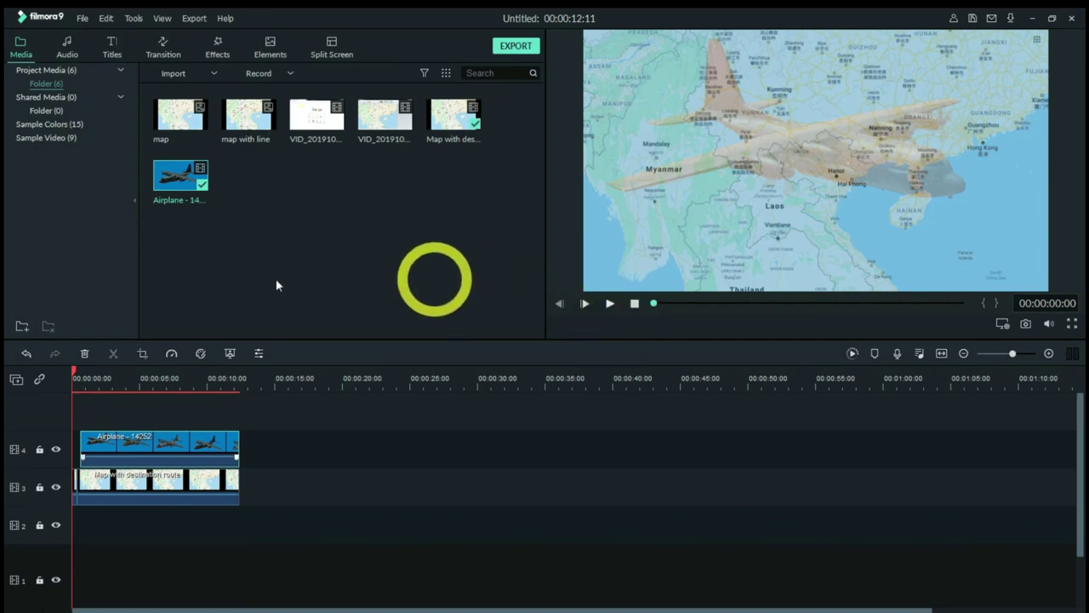
key(space)
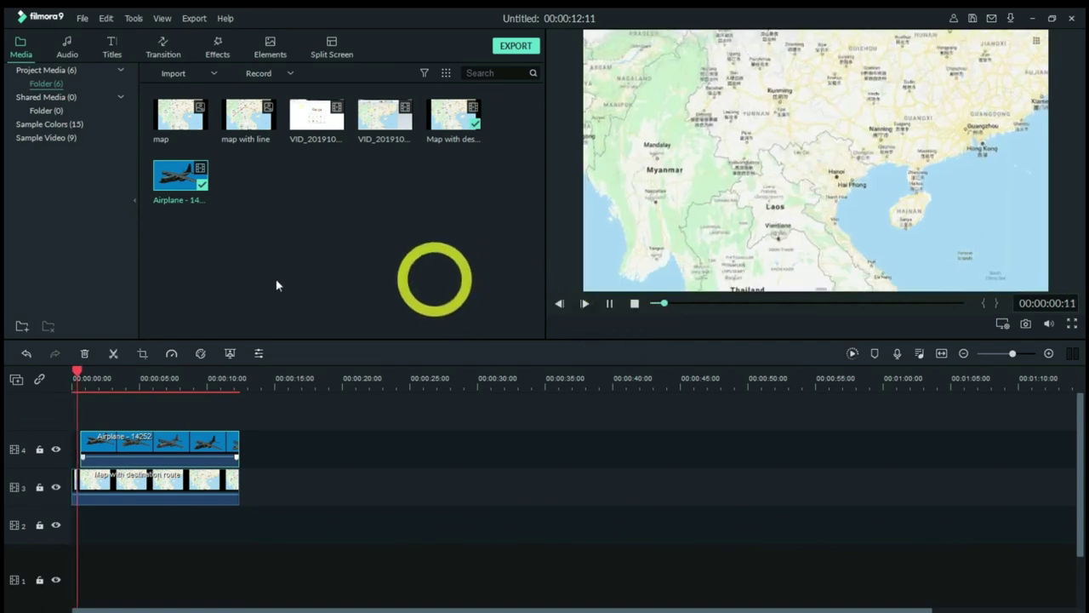